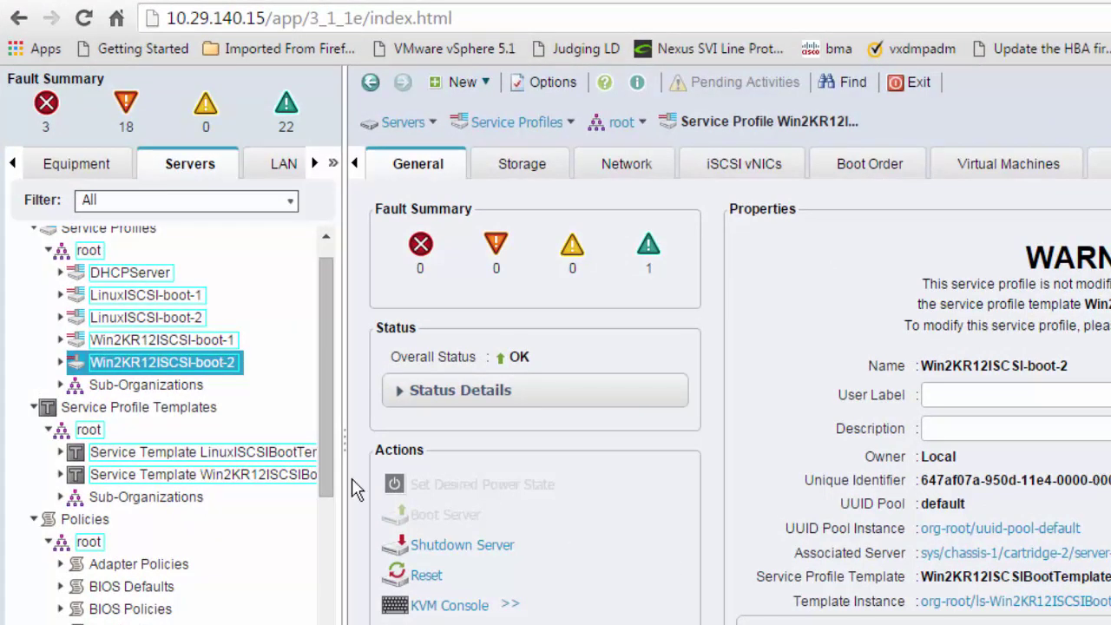
Examine the LinuxISCSIBootTemplate and Win2KR12ISCSIBootTemplate service profile templates and the Linux and Windows iSCSI boot service profiles
{"action": "left_click_drag", "start_coordinate": [358, 431], "coordinate": [438, 431]}
{"action": "left_click", "coordinate": [221, 452]}
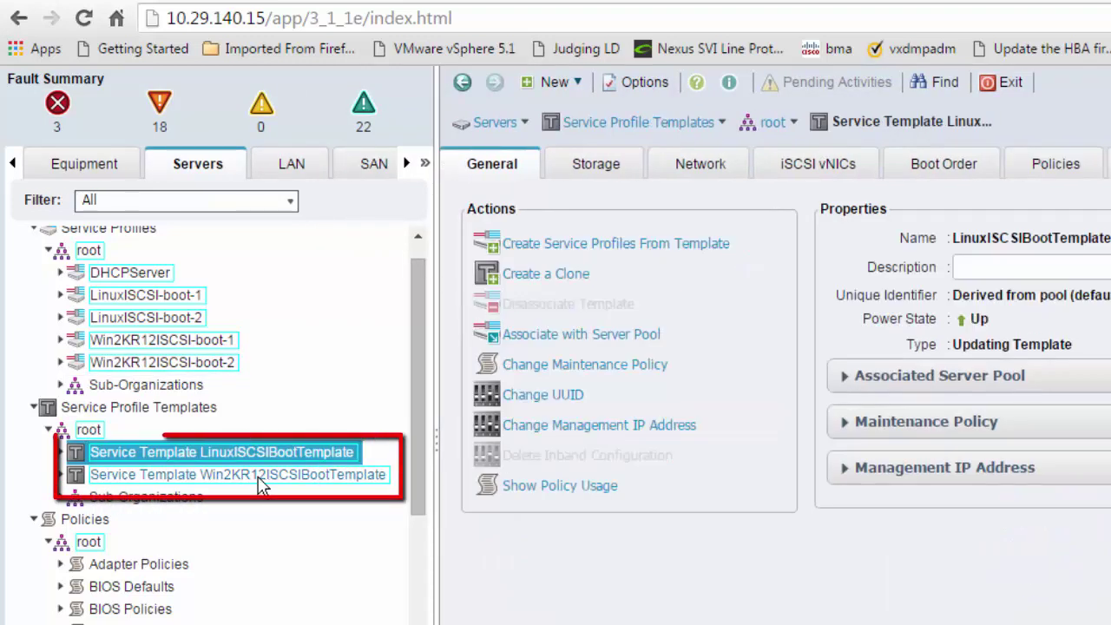
{"action": "left_click", "coordinate": [261, 475]}
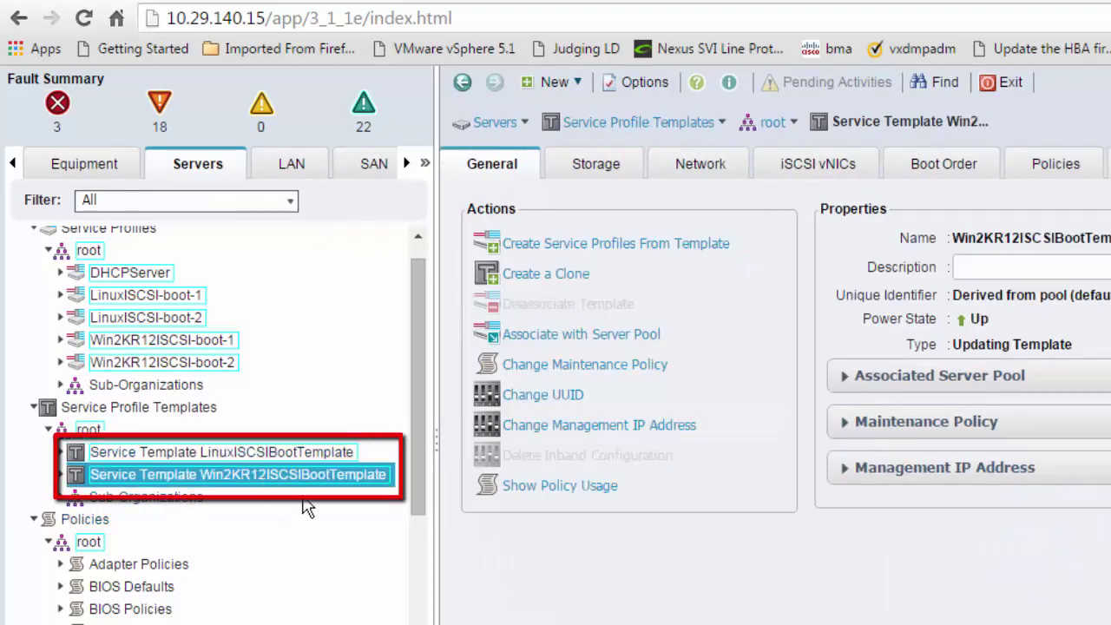
{"action": "left_click", "coordinate": [159, 302]}
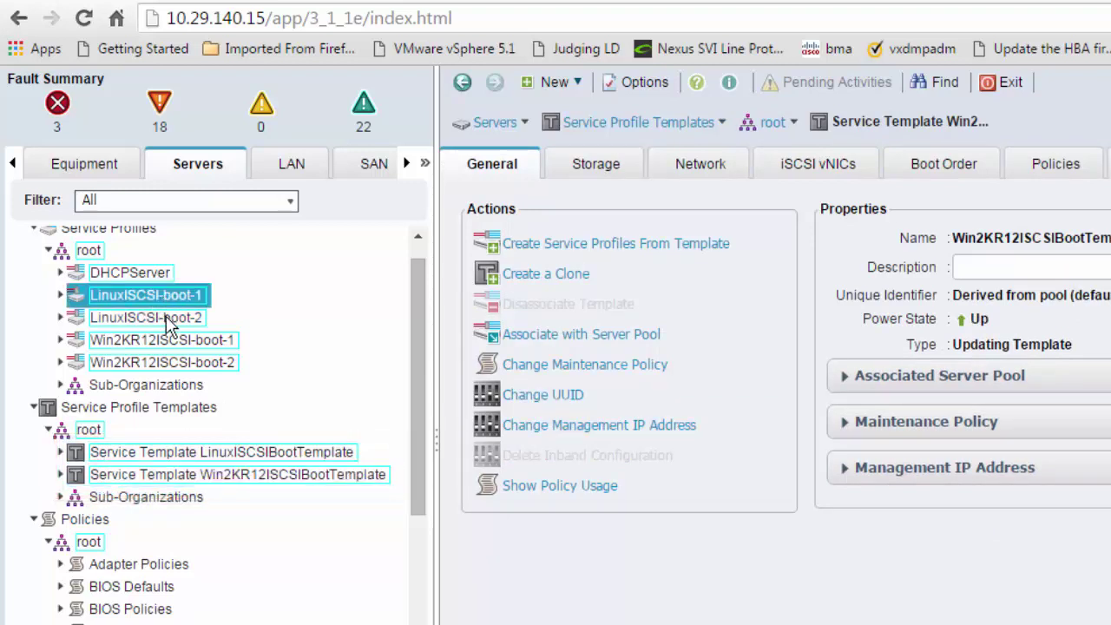
{"action": "left_click", "coordinate": [186, 364]}
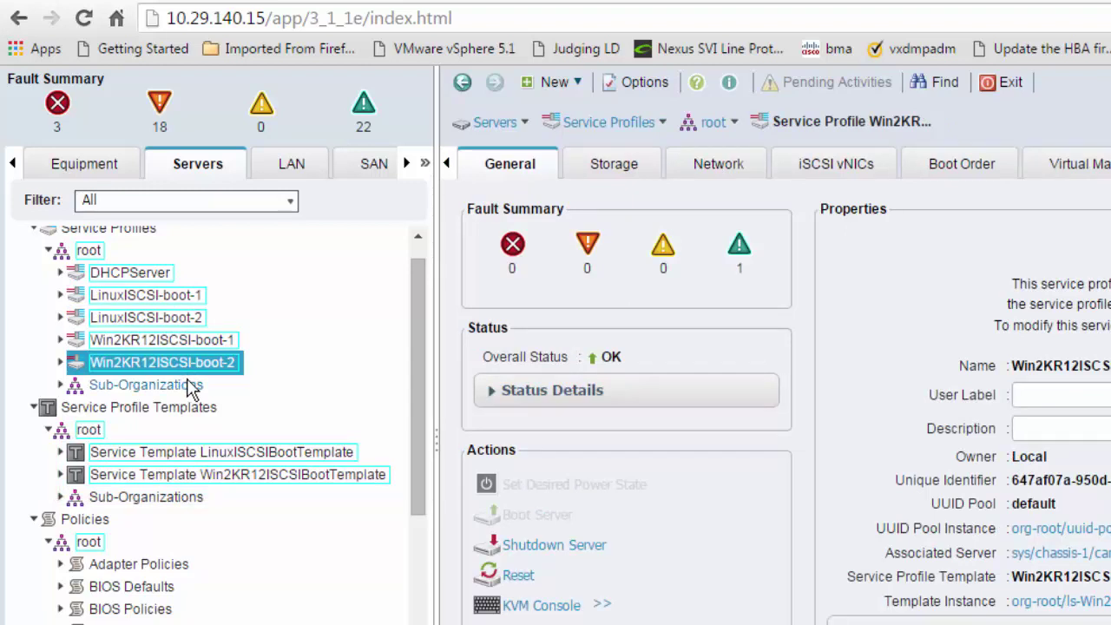
Inspect the MarcvNICwISCSI LAN connectivity policy, showing its iSCSI vNICs and the networks under vNIC eth0 and eth1
{"action": "left_click", "coordinate": [293, 165]}
{"action": "scroll", "coordinate": [328, 454], "scroll_direction": "down", "scroll_amount": 4}
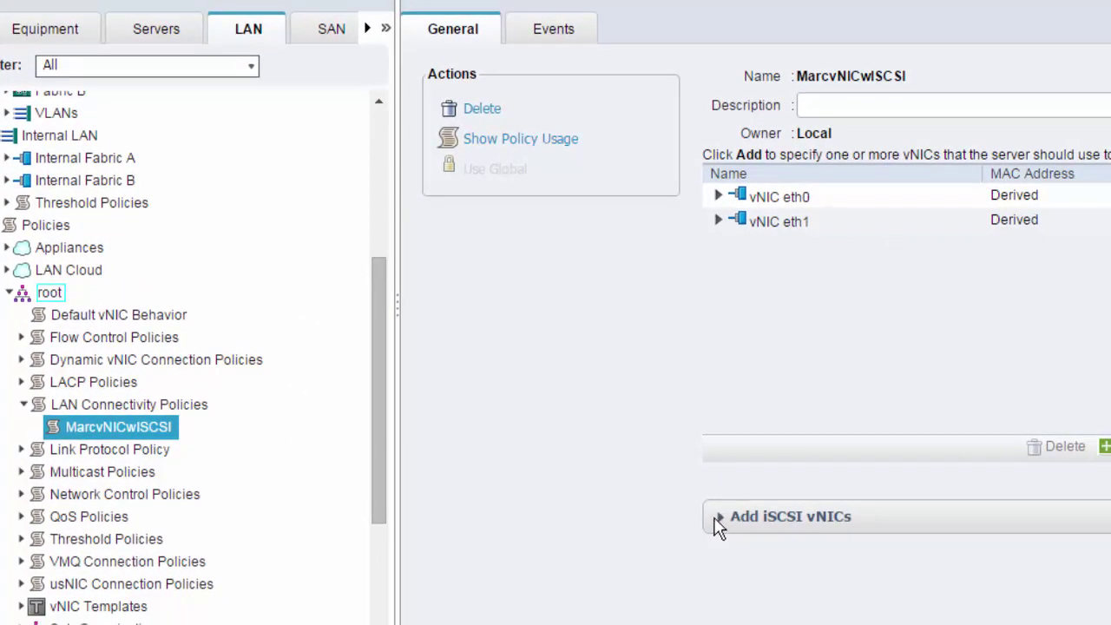
{"action": "left_click", "coordinate": [718, 518]}
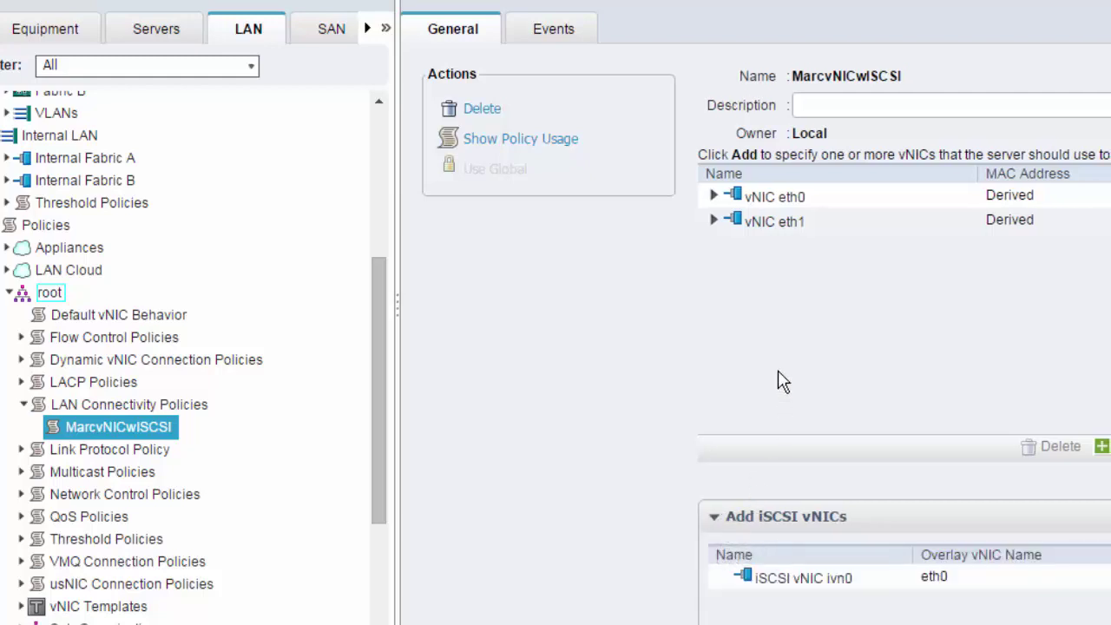
{"action": "left_click", "coordinate": [714, 196]}
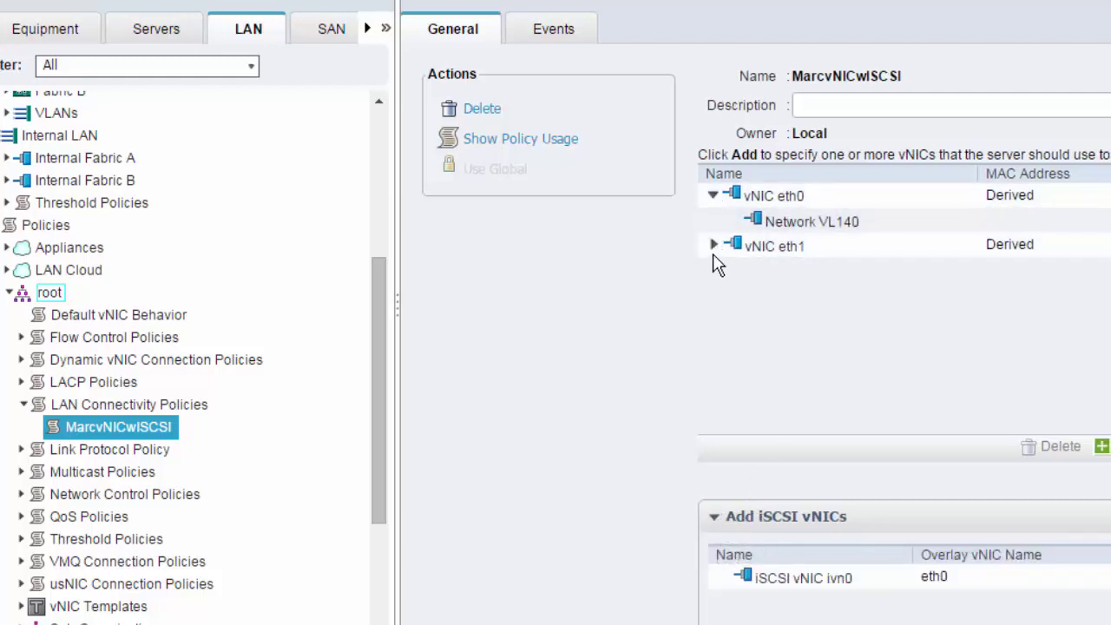
{"action": "left_click", "coordinate": [713, 244]}
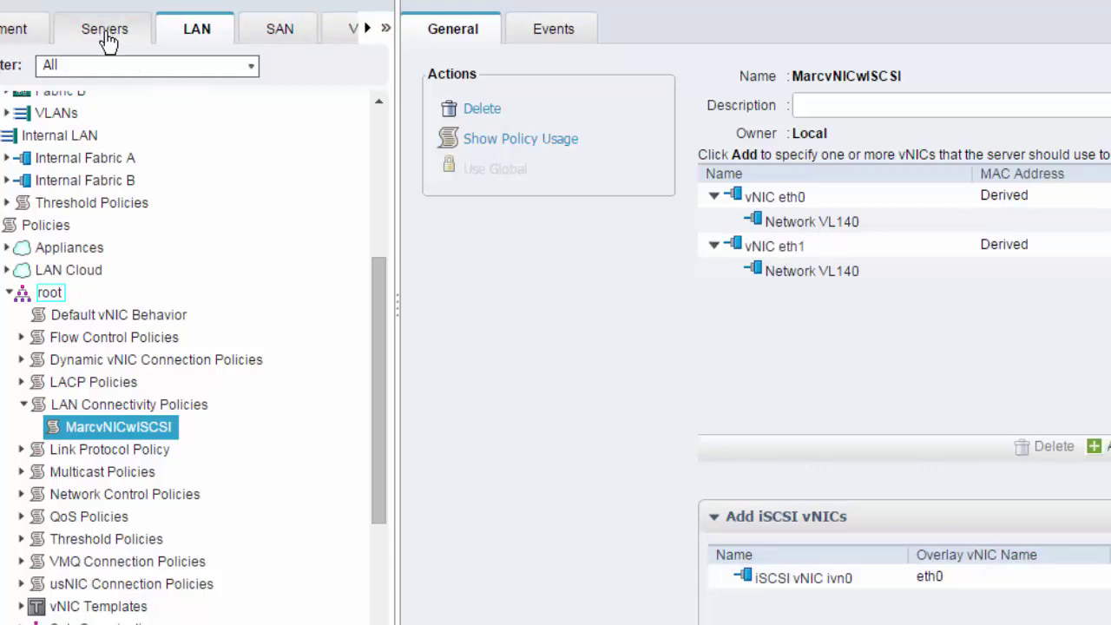
Review the default maintenance policy's reboot setting and the maintenance policy details of LinuxISCSIBootTemplate
{"action": "left_click", "coordinate": [104, 34]}
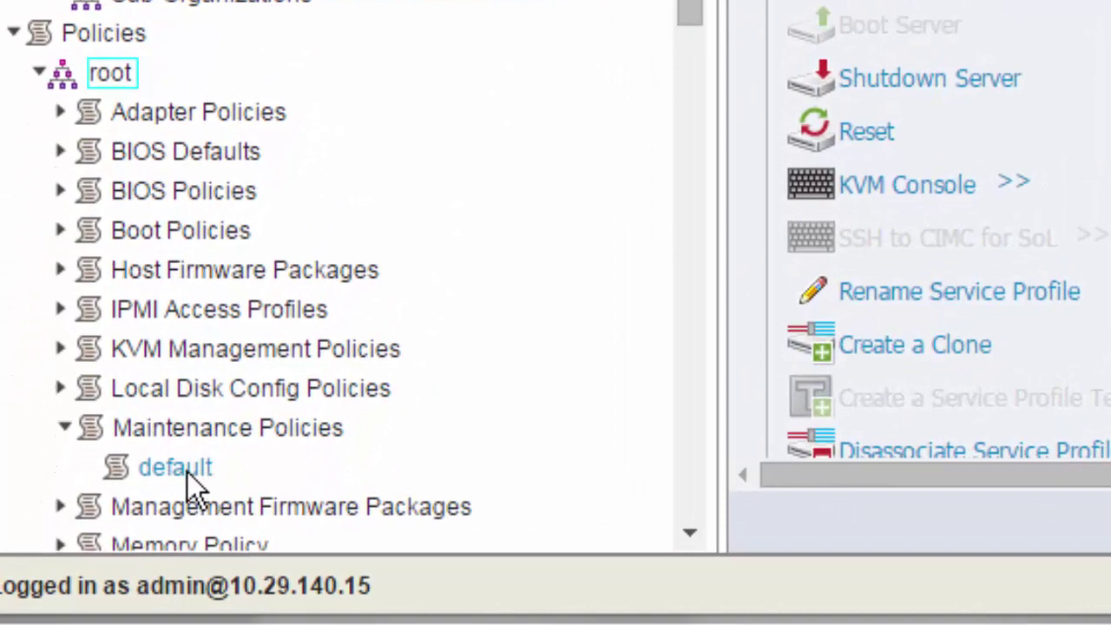
{"action": "left_click", "coordinate": [189, 473]}
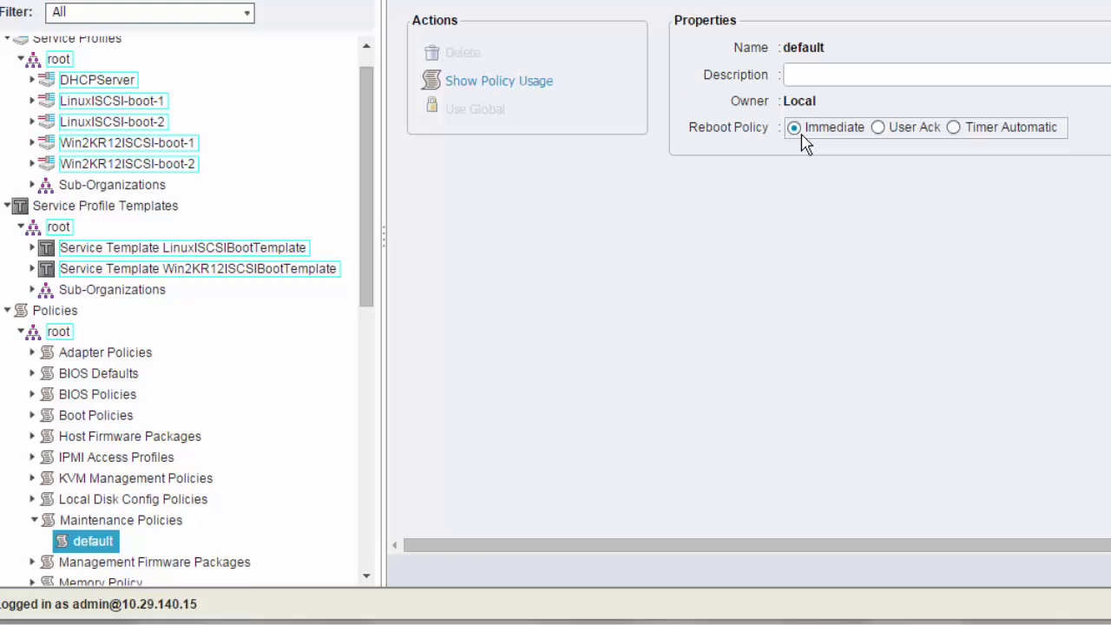
{"action": "left_click", "coordinate": [269, 249]}
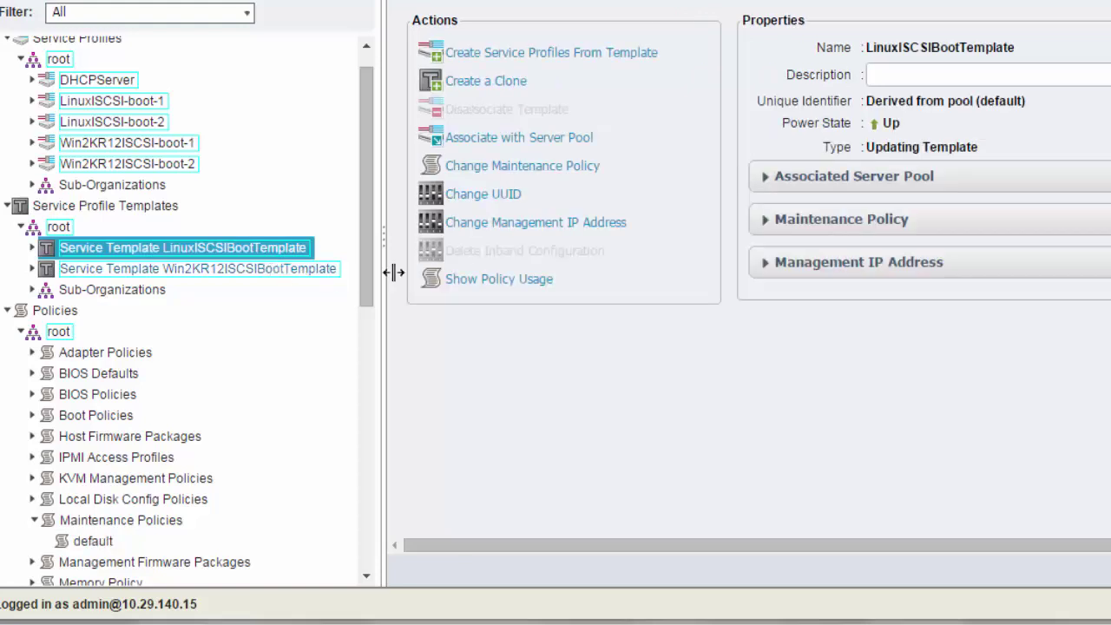
{"action": "left_click", "coordinate": [808, 223]}
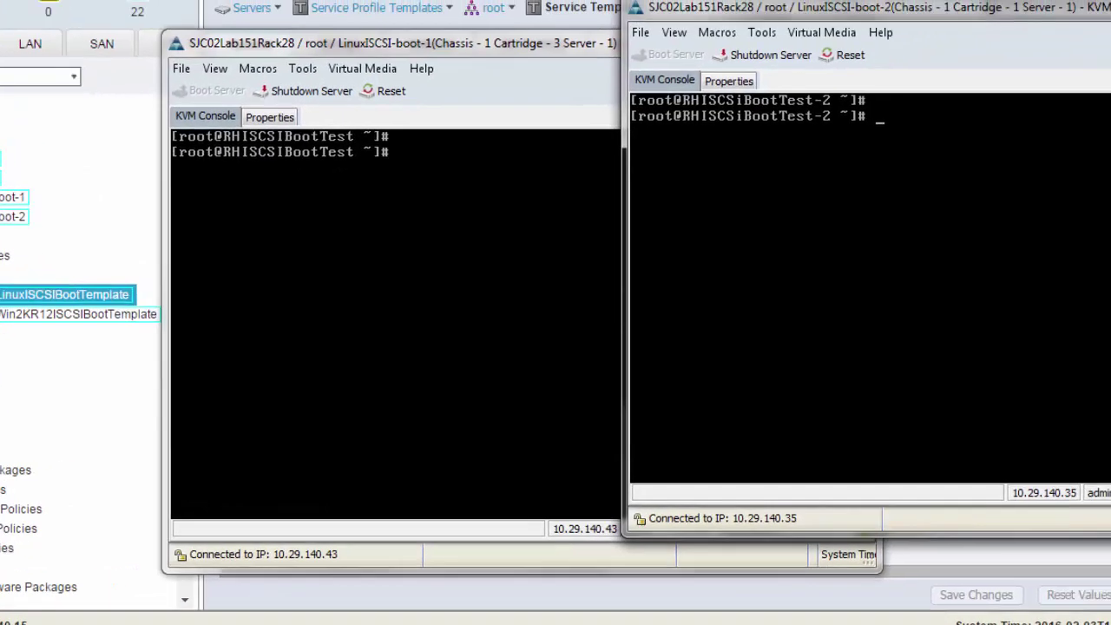
Delete vNIC eth1 from the MarcvNICwISCSI LAN connectivity policy, accepting the immediate reboot of the associated servers
{"action": "key", "text": "alt+Tab"}
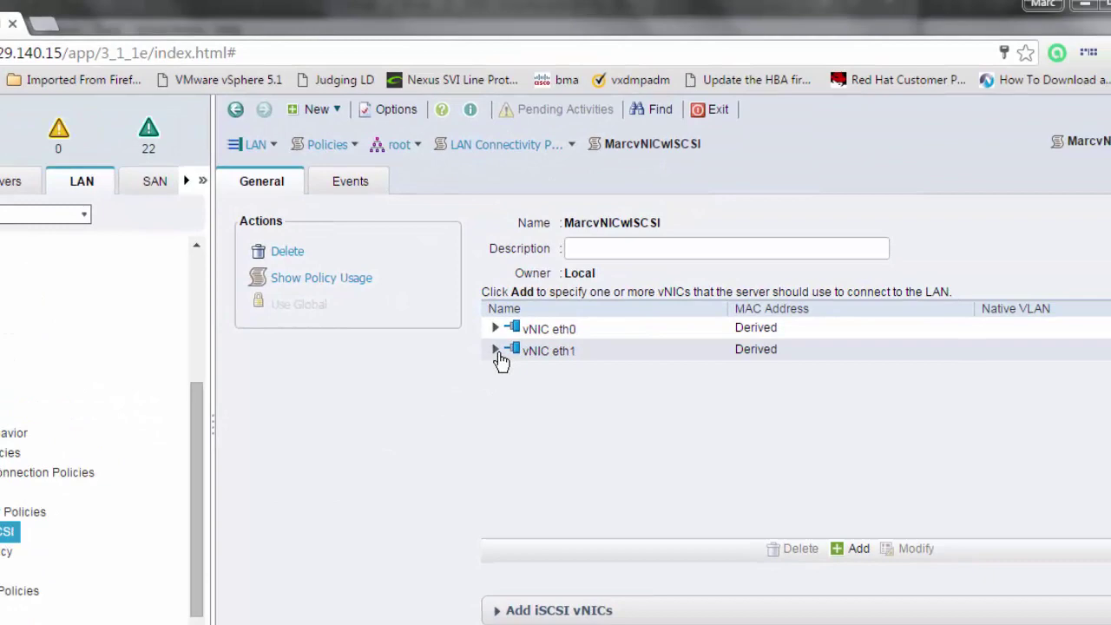
{"action": "left_click", "coordinate": [861, 257]}
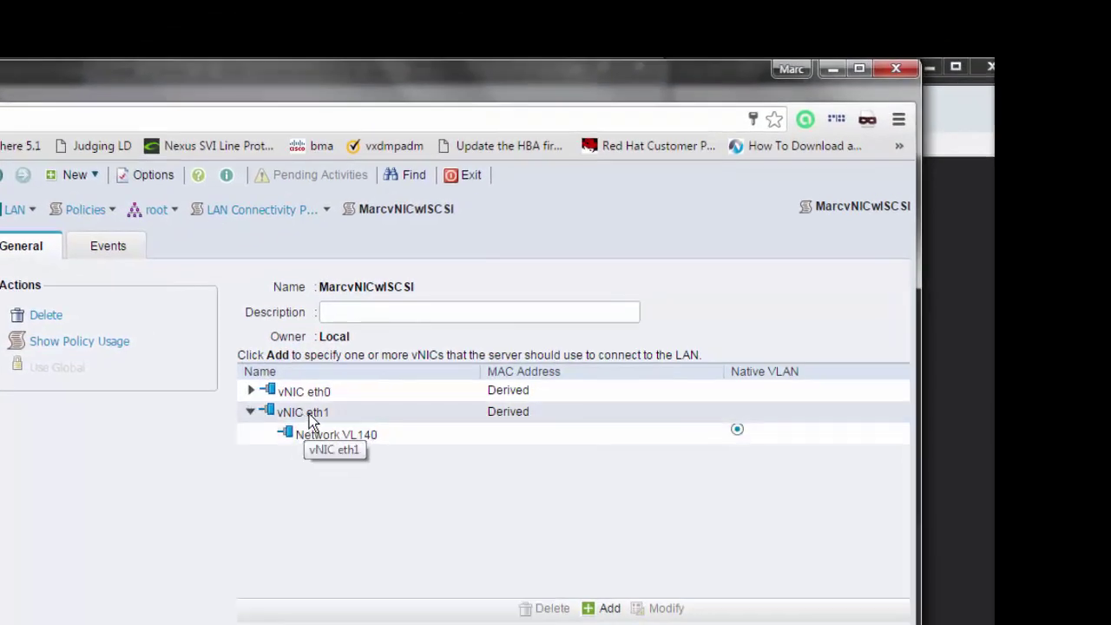
{"action": "left_click", "coordinate": [311, 417]}
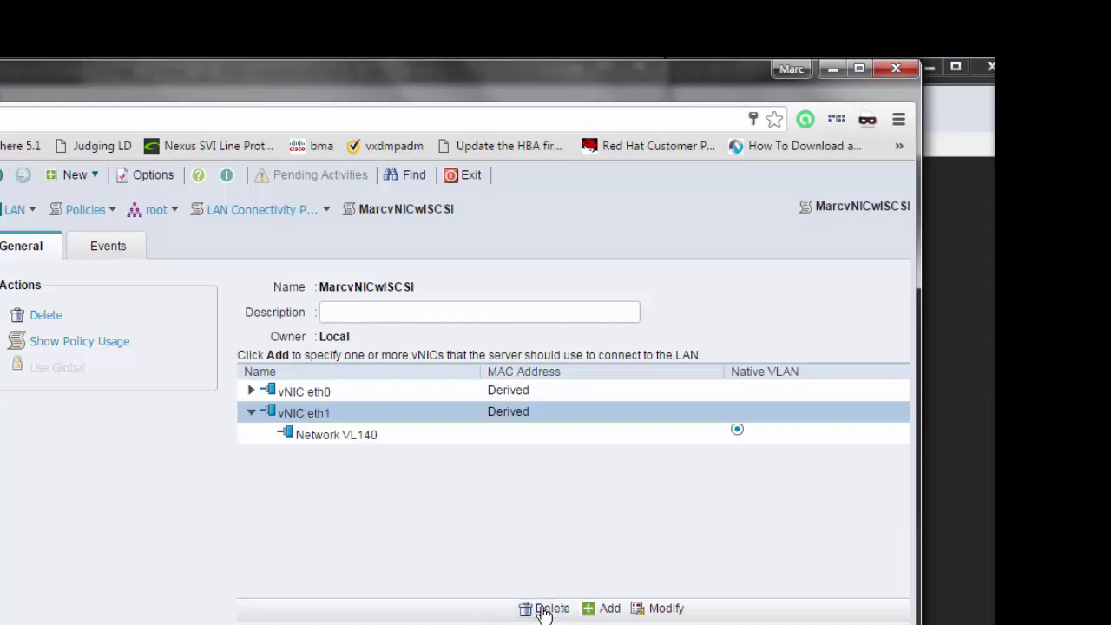
{"action": "left_click", "coordinate": [547, 609]}
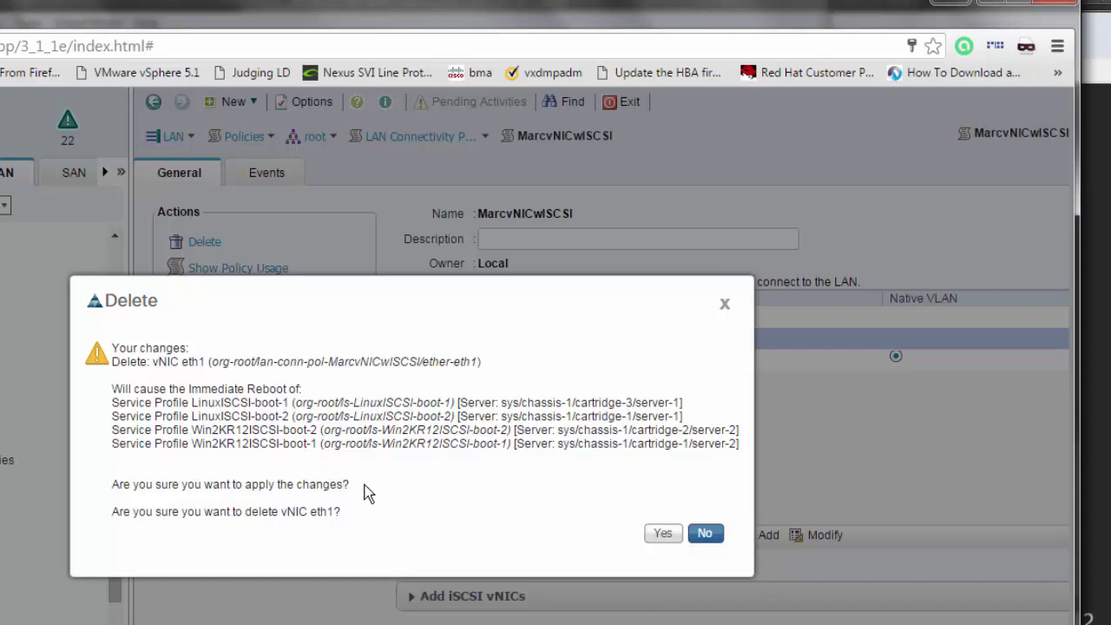
{"action": "left_click", "coordinate": [662, 534]}
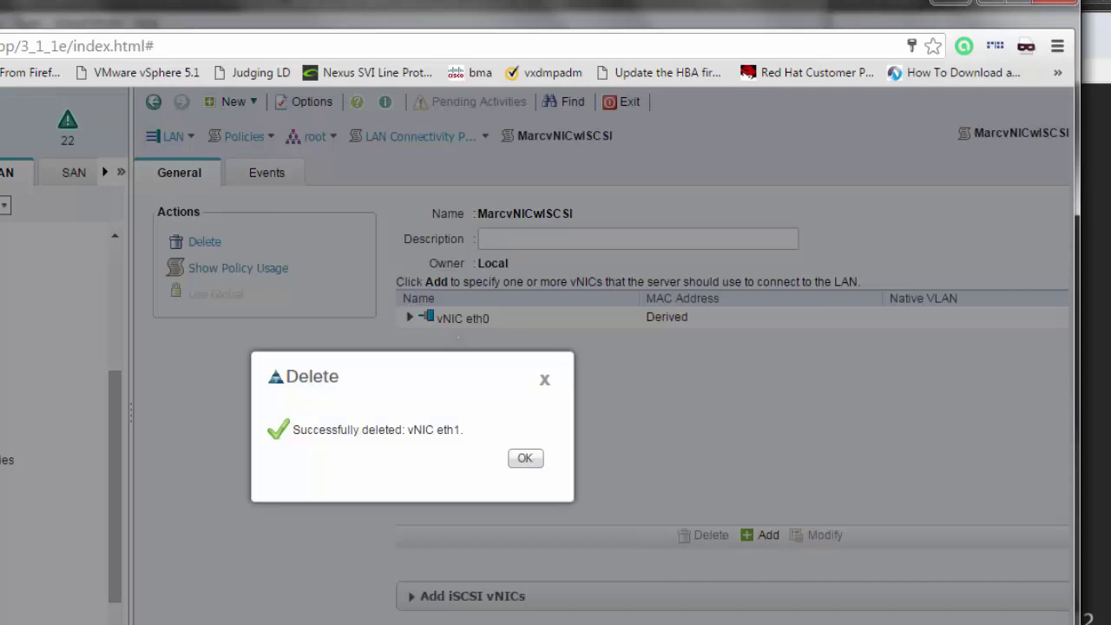
{"action": "left_click", "coordinate": [520, 460]}
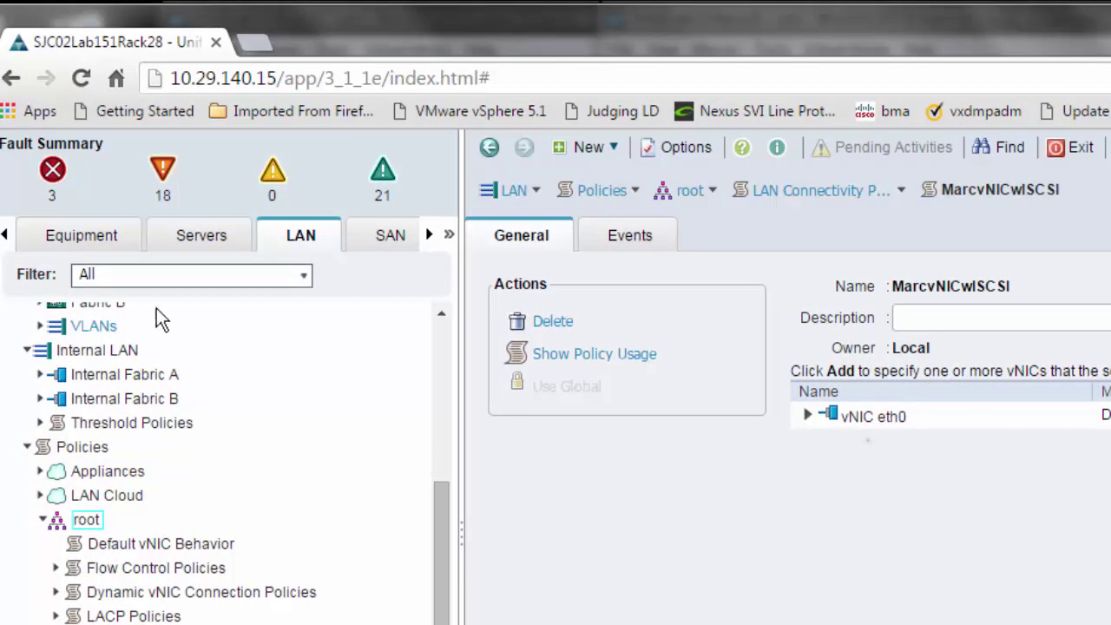
Start a new maintenance policy under the root server policies and name it MarcPolicy
{"action": "left_click", "coordinate": [191, 248]}
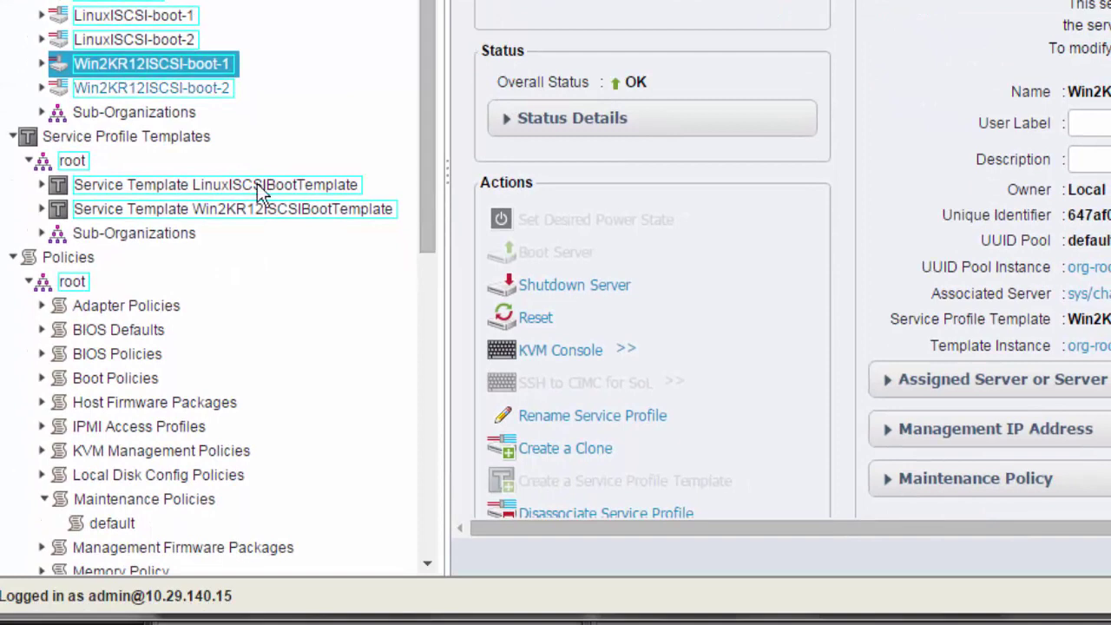
{"action": "scroll", "coordinate": [260, 299], "scroll_direction": "down", "scroll_amount": 3}
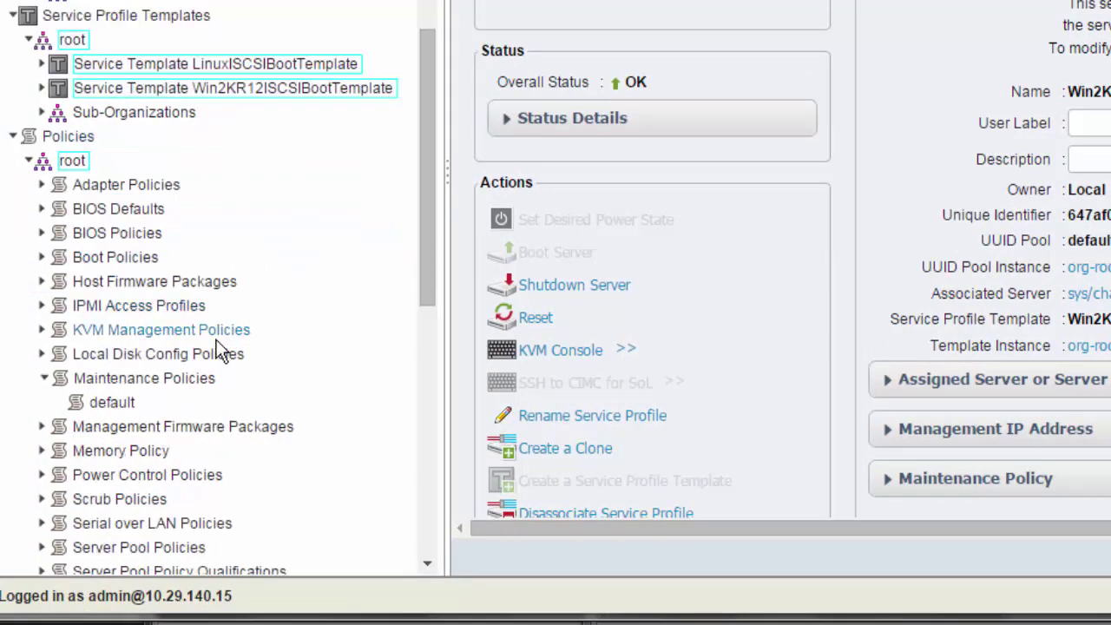
{"action": "left_click", "coordinate": [177, 381]}
{"action": "right_click", "coordinate": [170, 375]}
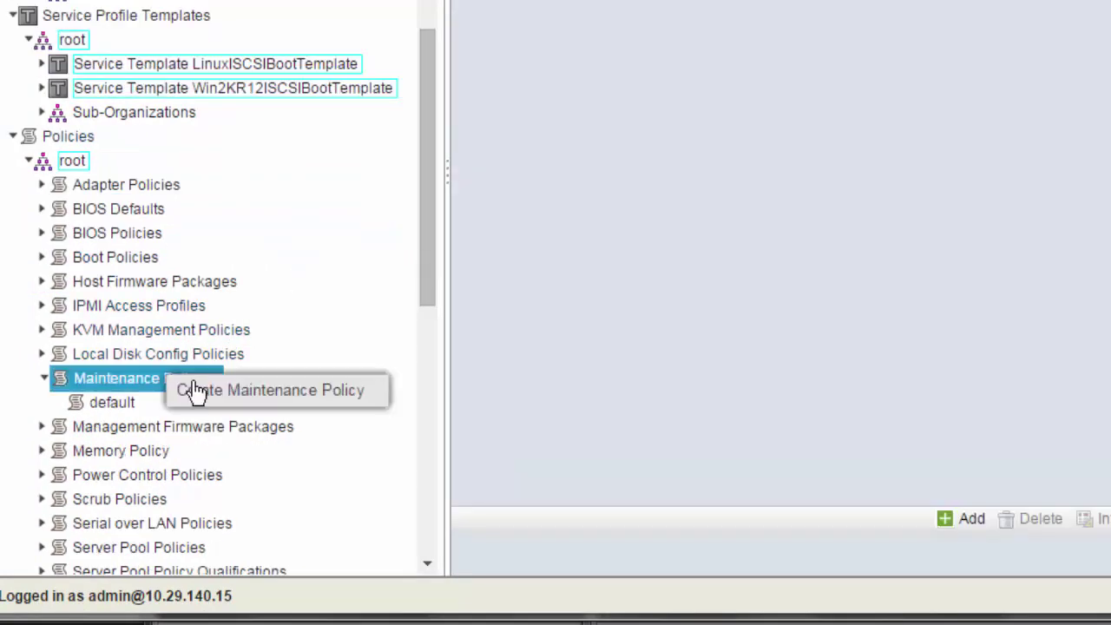
{"action": "left_click", "coordinate": [251, 397]}
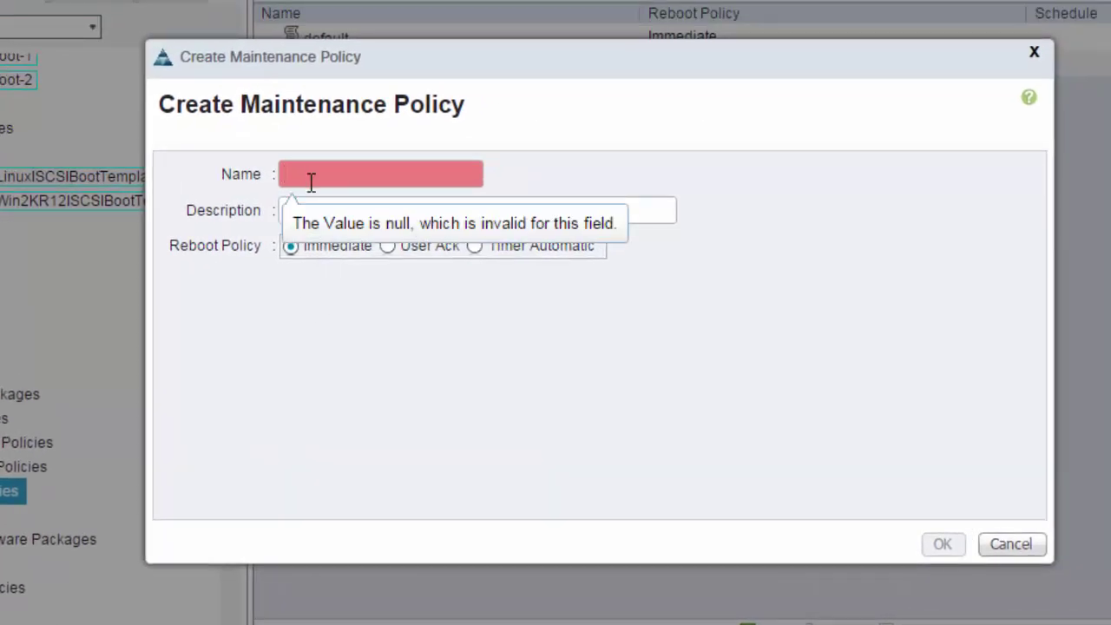
{"action": "left_click", "coordinate": [310, 180]}
{"action": "type", "text": "NMarc"}
{"action": "key", "text": "BackSpace"}
{"action": "key", "text": "BackSpace"}
{"action": "key", "text": "BackSpace"}
{"action": "key", "text": "BackSpace"}
{"action": "key", "text": "BackSpace"}
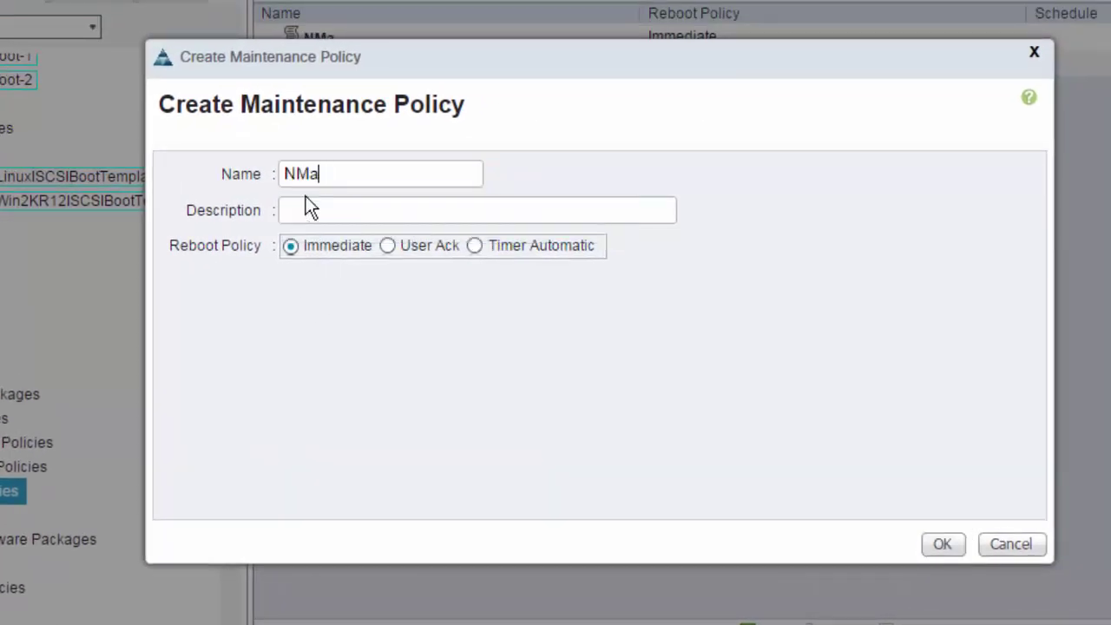
{"action": "type", "text": "MarcPolicy"}
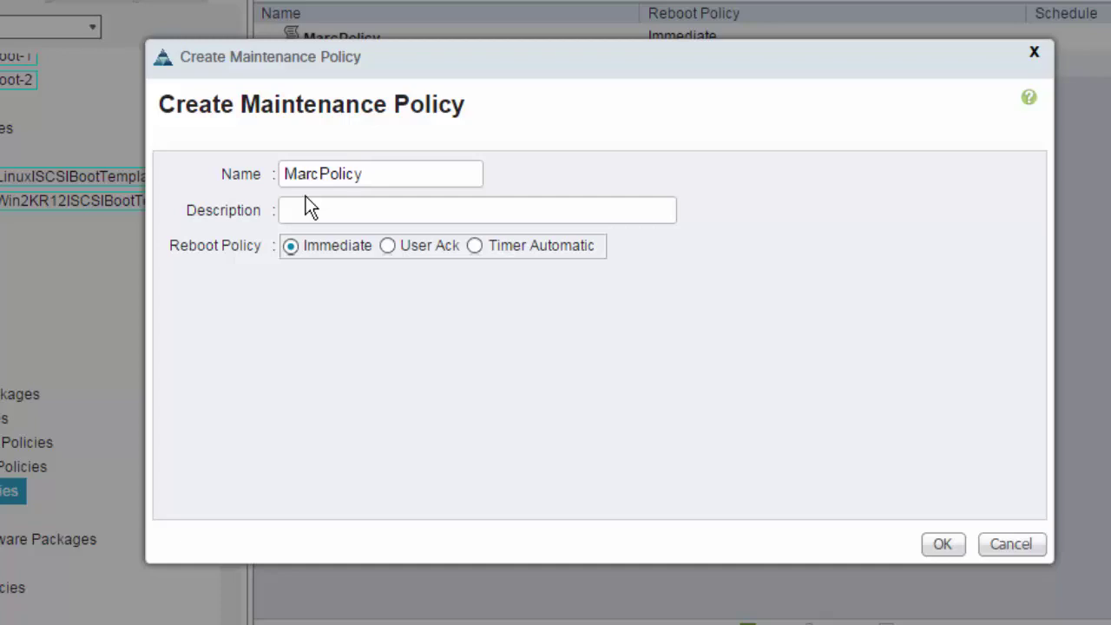
Set the new maintenance policy's reboot policy to User Ack and create it
{"action": "left_click", "coordinate": [388, 247]}
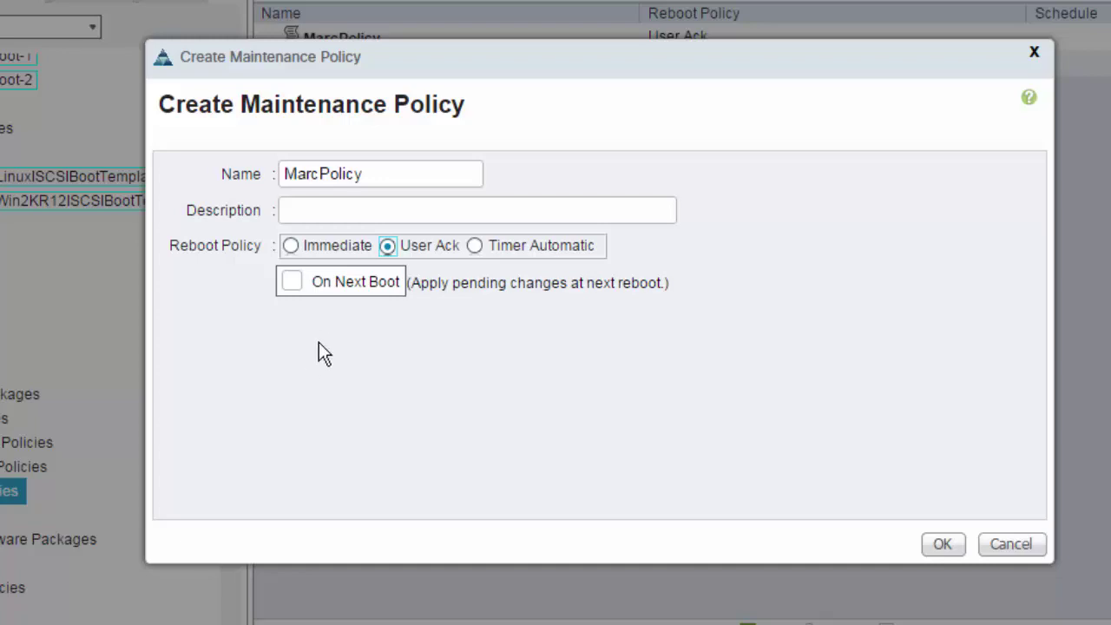
{"action": "left_click", "coordinate": [942, 543]}
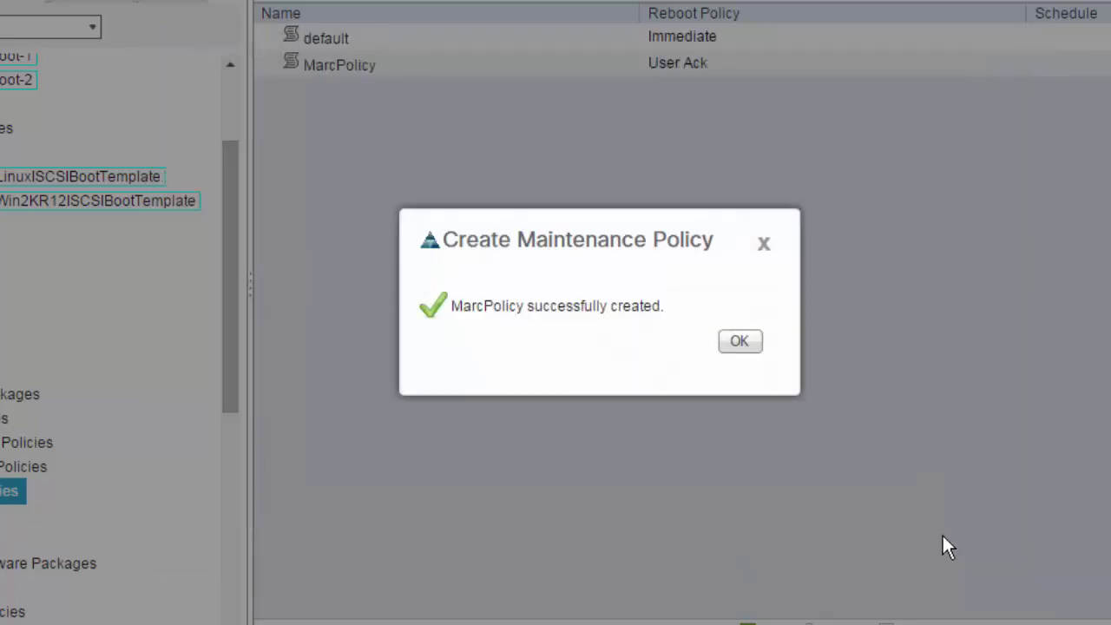
{"action": "left_click", "coordinate": [737, 341]}
Change the maintenance policy of the LinuxISCSIBootTemplate service profile template to MarcPolicy
{"action": "left_click", "coordinate": [90, 175]}
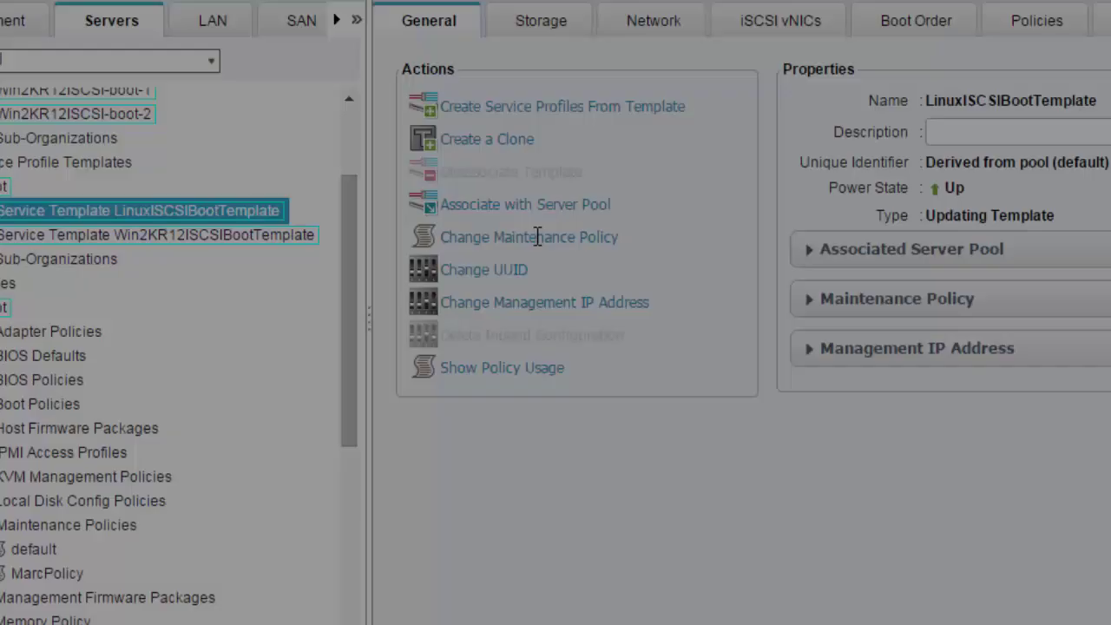
{"action": "left_click", "coordinate": [629, 321]}
{"action": "left_click", "coordinate": [651, 106]}
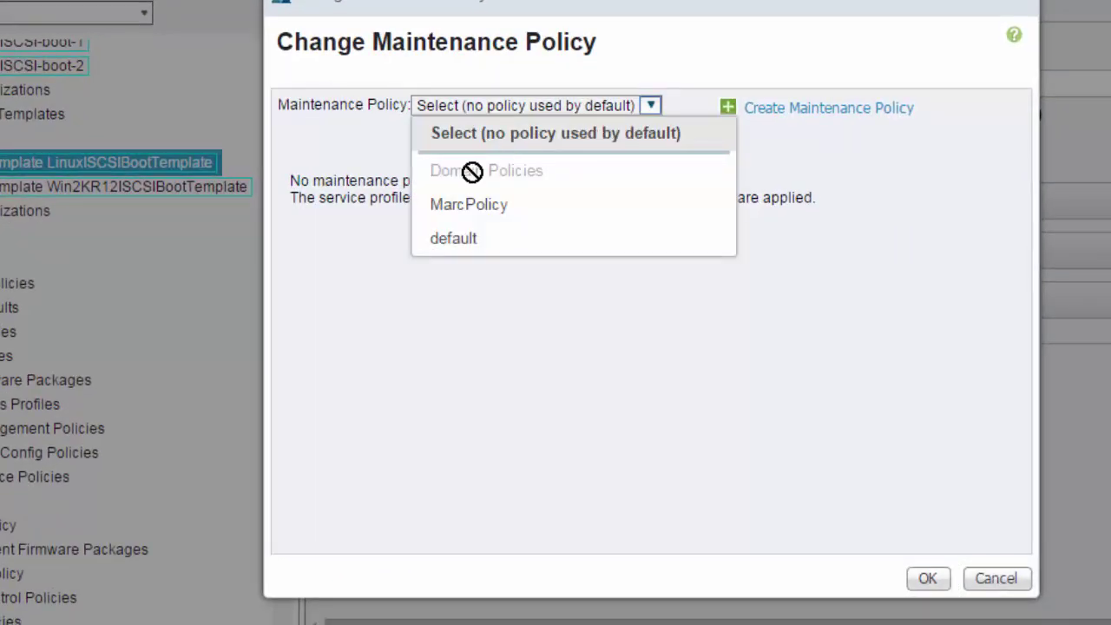
{"action": "left_click", "coordinate": [463, 207]}
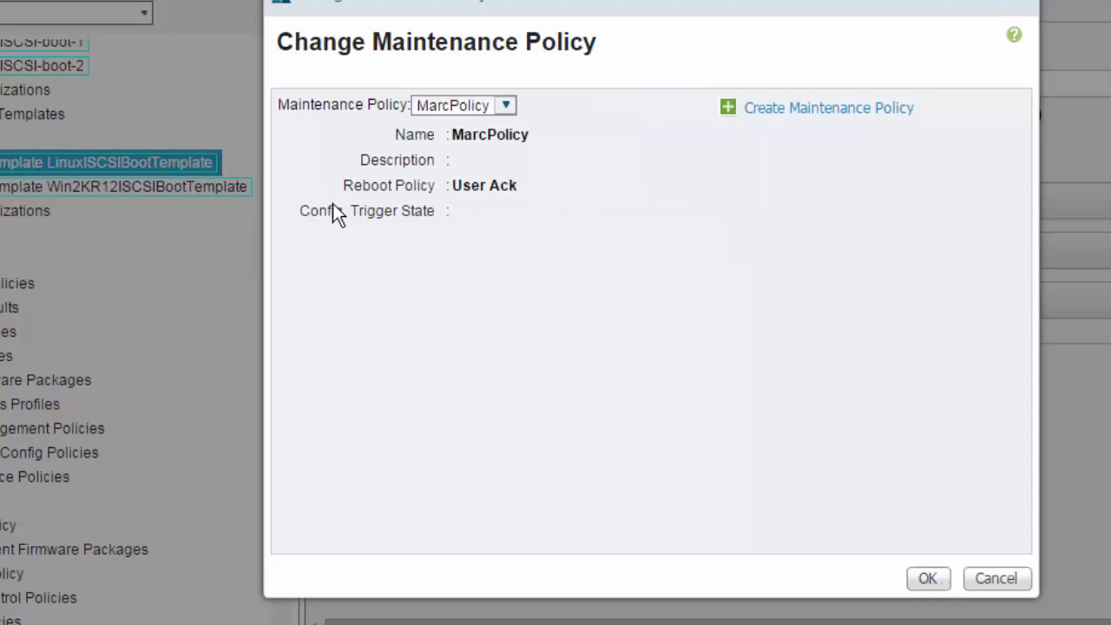
{"action": "left_click", "coordinate": [928, 580]}
{"action": "left_click", "coordinate": [934, 330]}
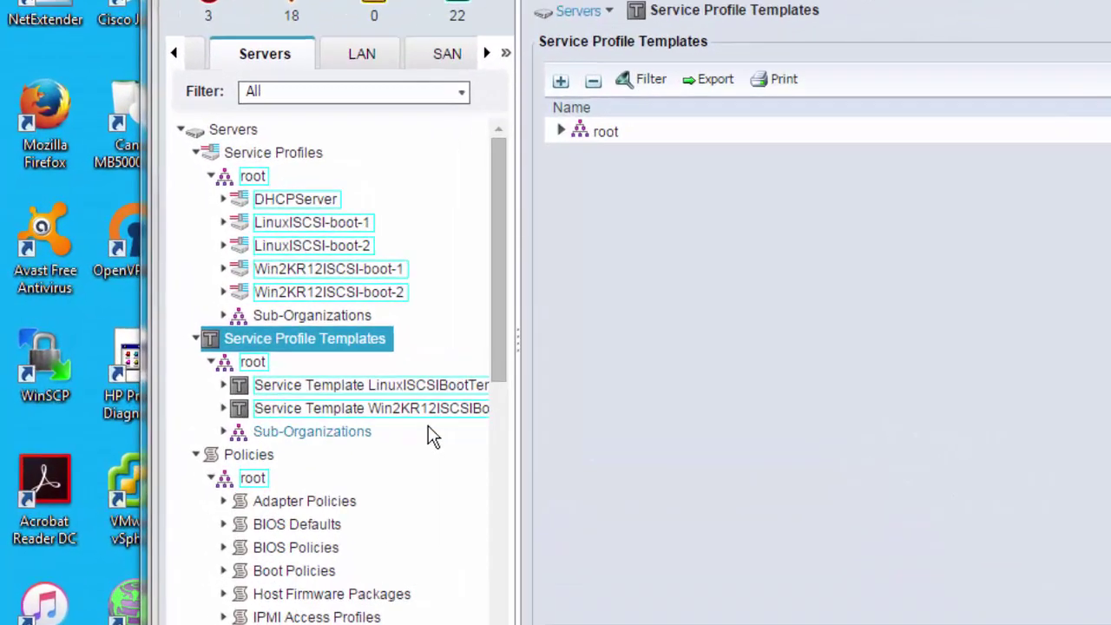
Change the maintenance policy of the Win2KR12ISCSIBootTemplate service profile template to MarcPolicy
{"action": "left_click", "coordinate": [348, 392]}
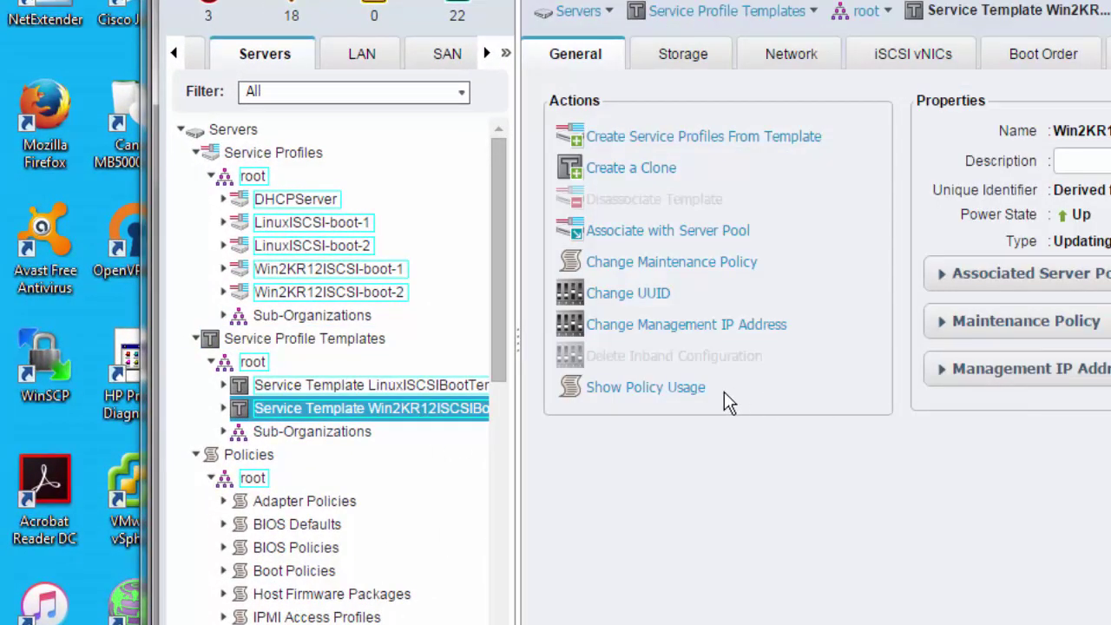
{"action": "left_click", "coordinate": [621, 262]}
{"action": "left_click", "coordinate": [948, 181]}
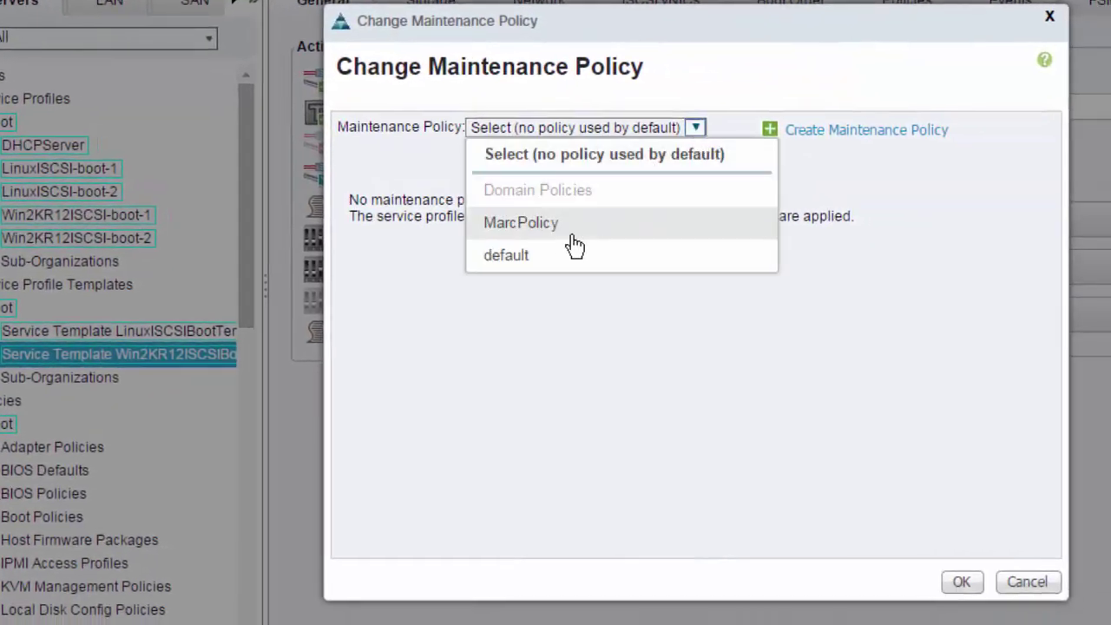
{"action": "left_click", "coordinate": [573, 227]}
{"action": "left_click", "coordinate": [960, 583]}
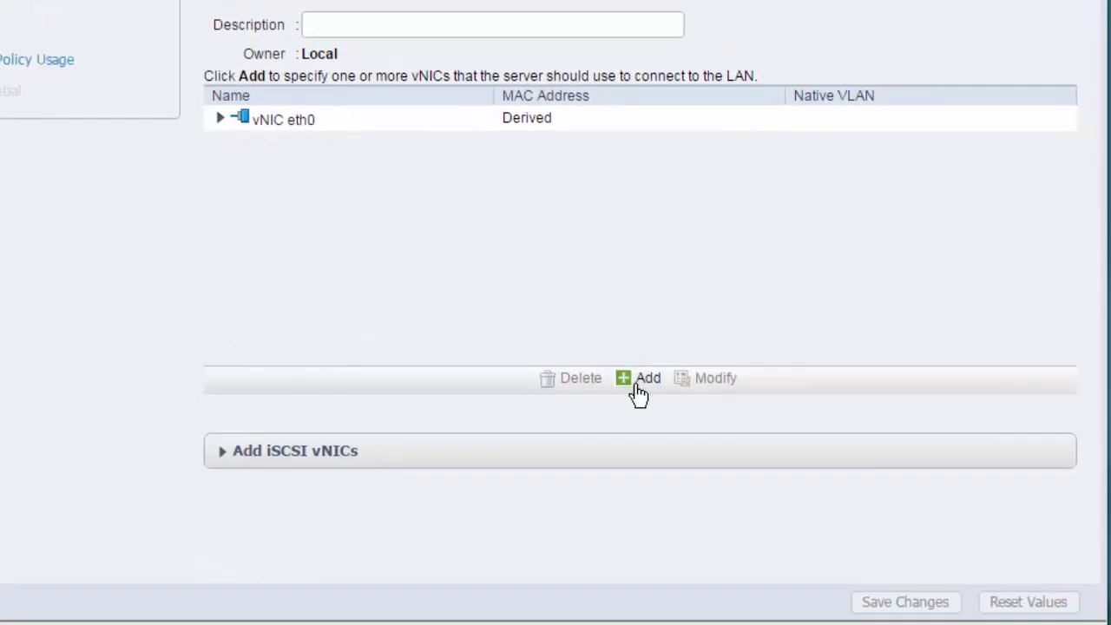
Add a vNIC named eth1 to the MarcvNICwISCSI policy on Fabric B, with VL140 selected as its native VLAN
{"action": "left_click", "coordinate": [1104, 445]}
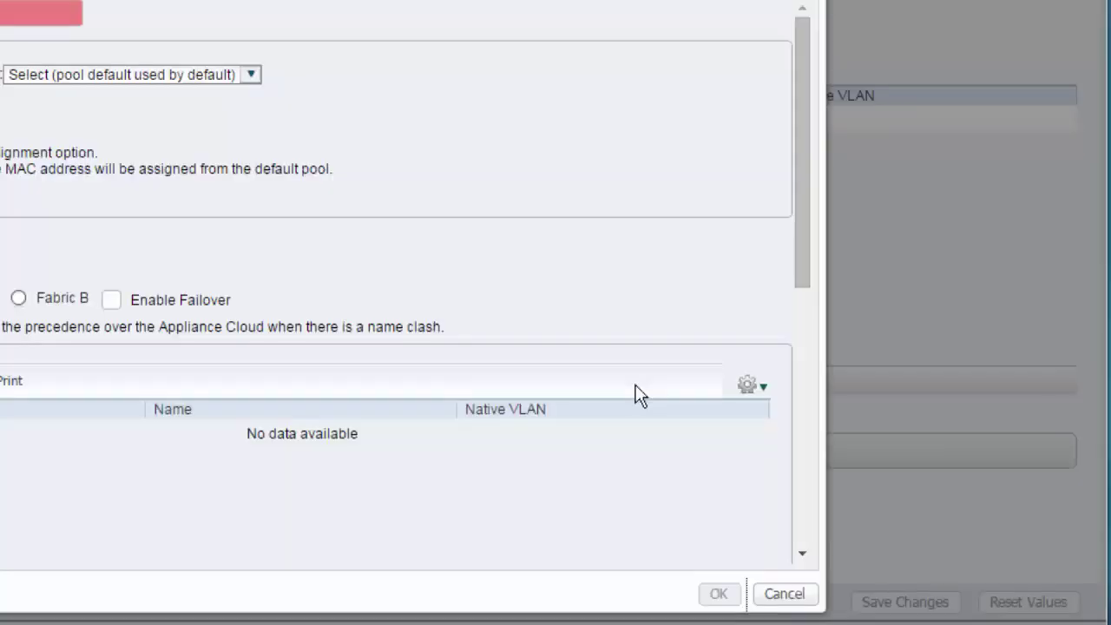
{"action": "type", "text": "et"}
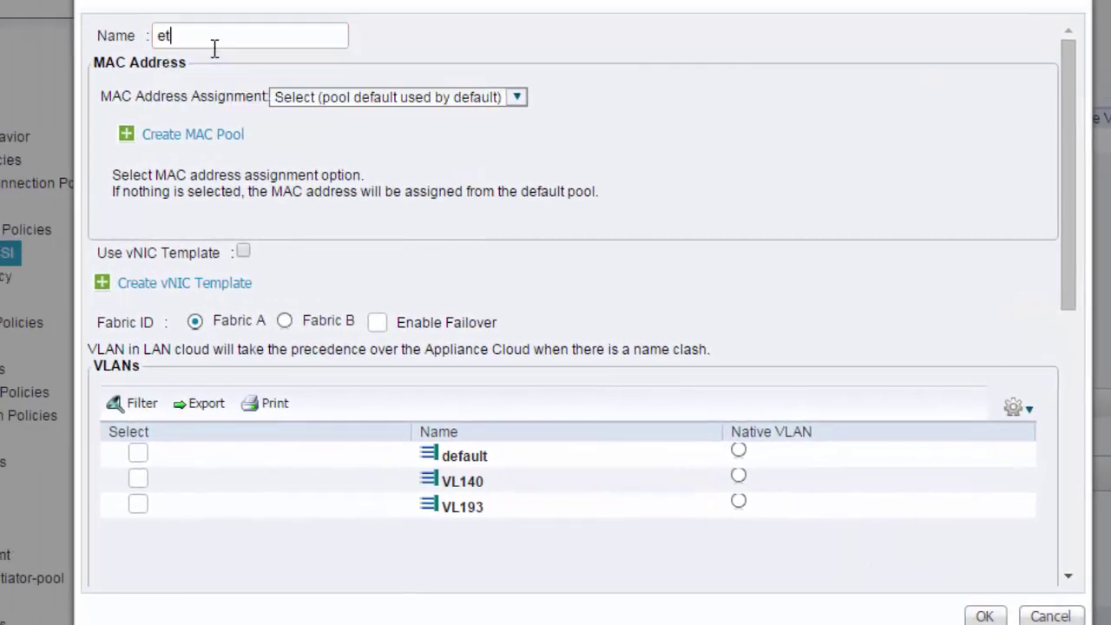
{"action": "type", "text": "h1"}
{"action": "left_click", "coordinate": [138, 477]}
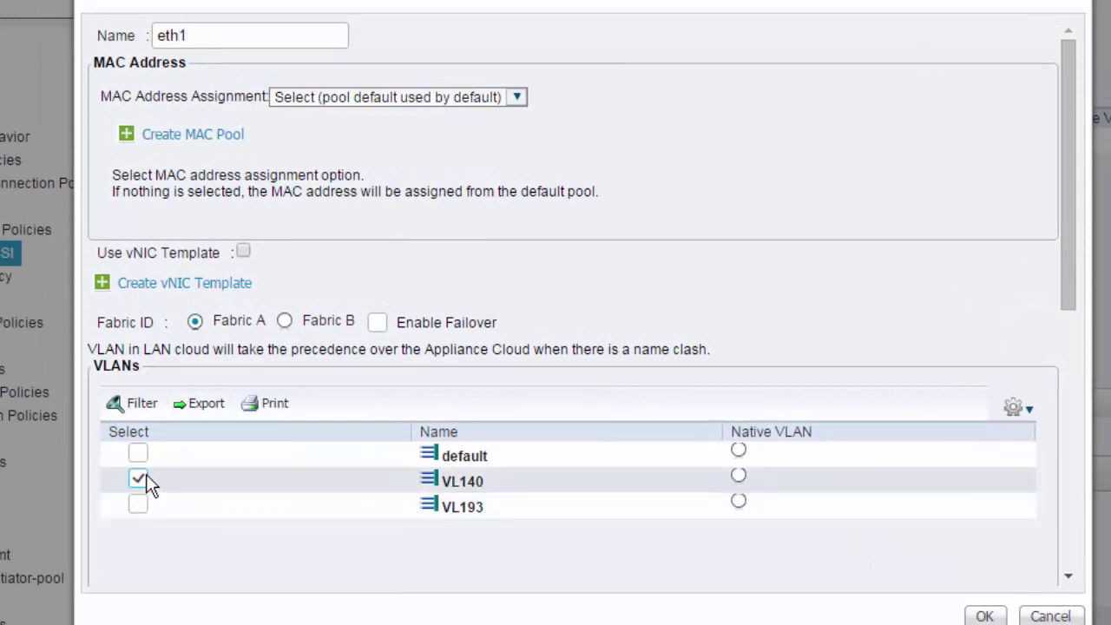
{"action": "left_click", "coordinate": [738, 475]}
{"action": "left_click", "coordinate": [285, 321]}
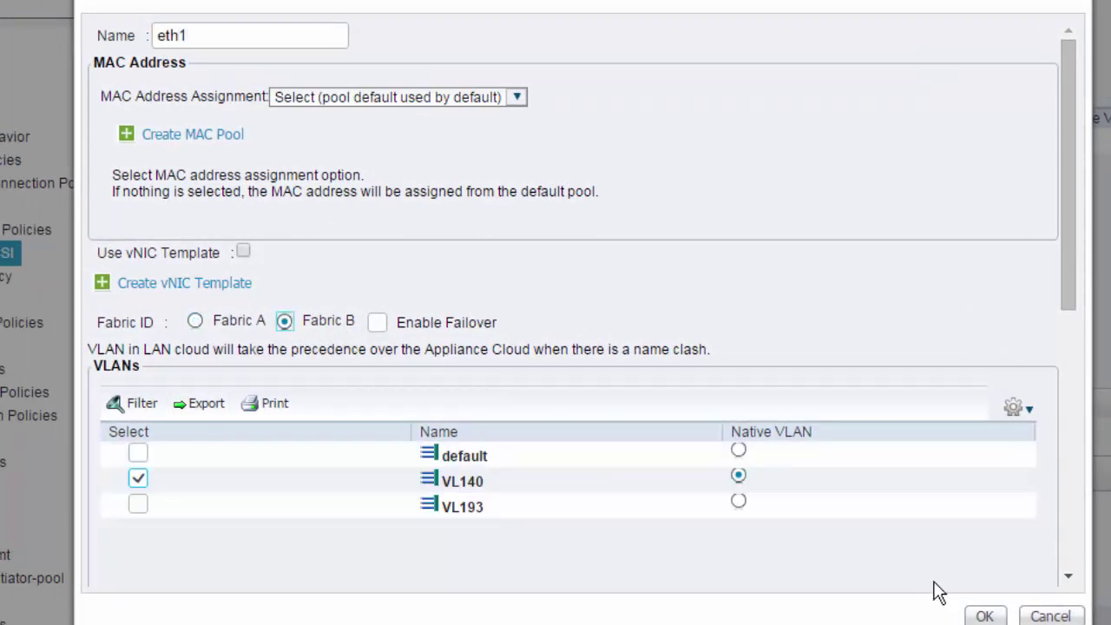
{"action": "left_click", "coordinate": [985, 615]}
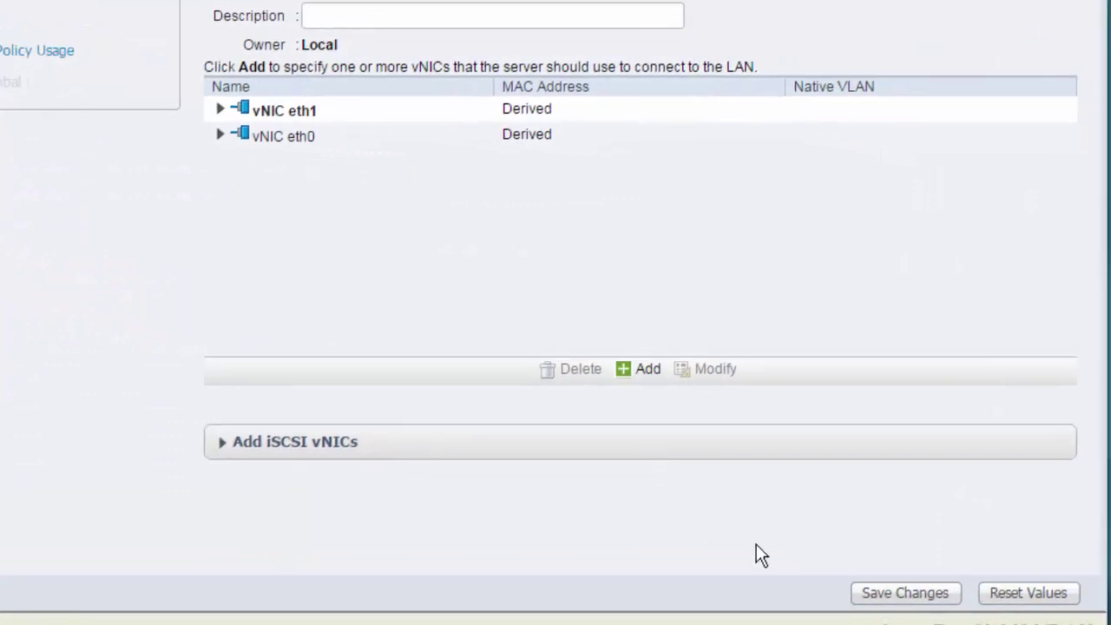
Save the LAN connectivity policy changes, accept the user-acknowledged reboots, and dismiss the pending activities notice
{"action": "left_click", "coordinate": [878, 597]}
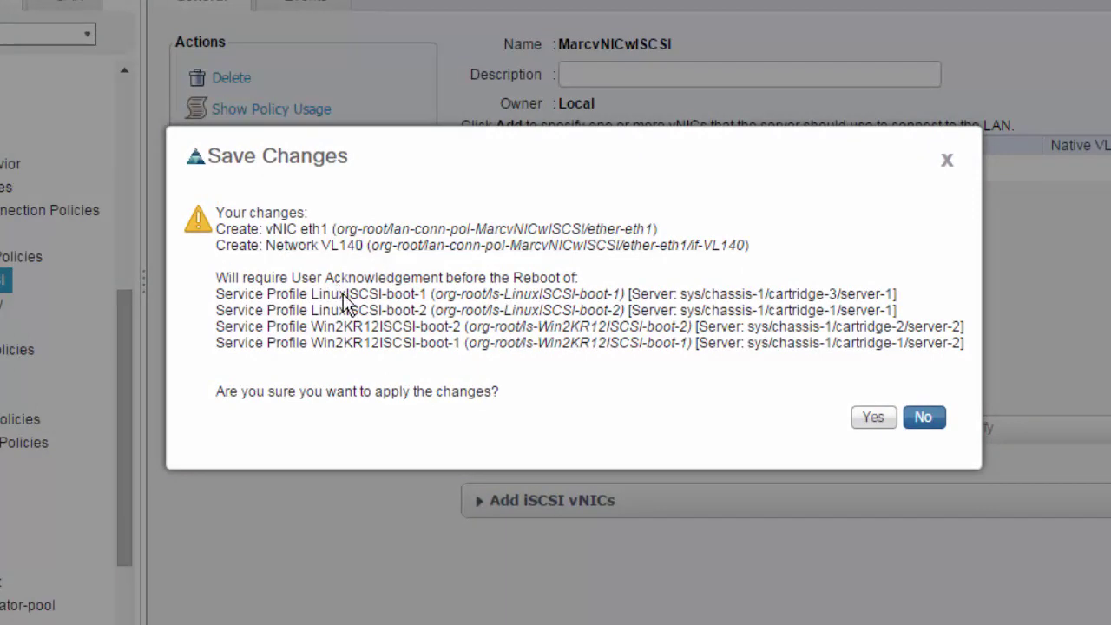
{"action": "left_click", "coordinate": [868, 421]}
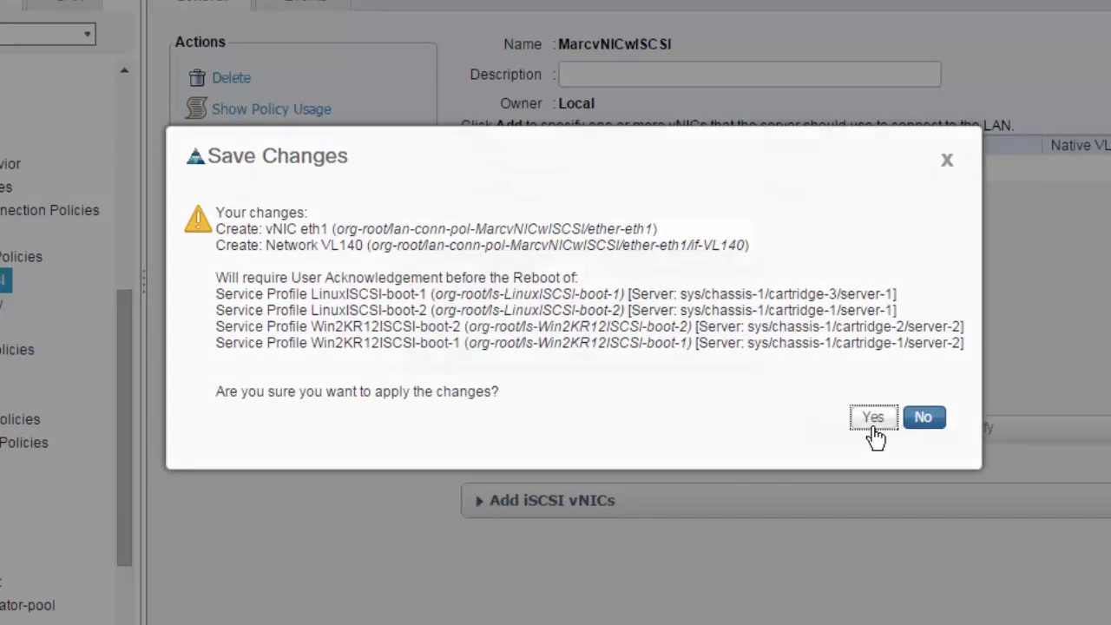
{"action": "left_click", "coordinate": [709, 336]}
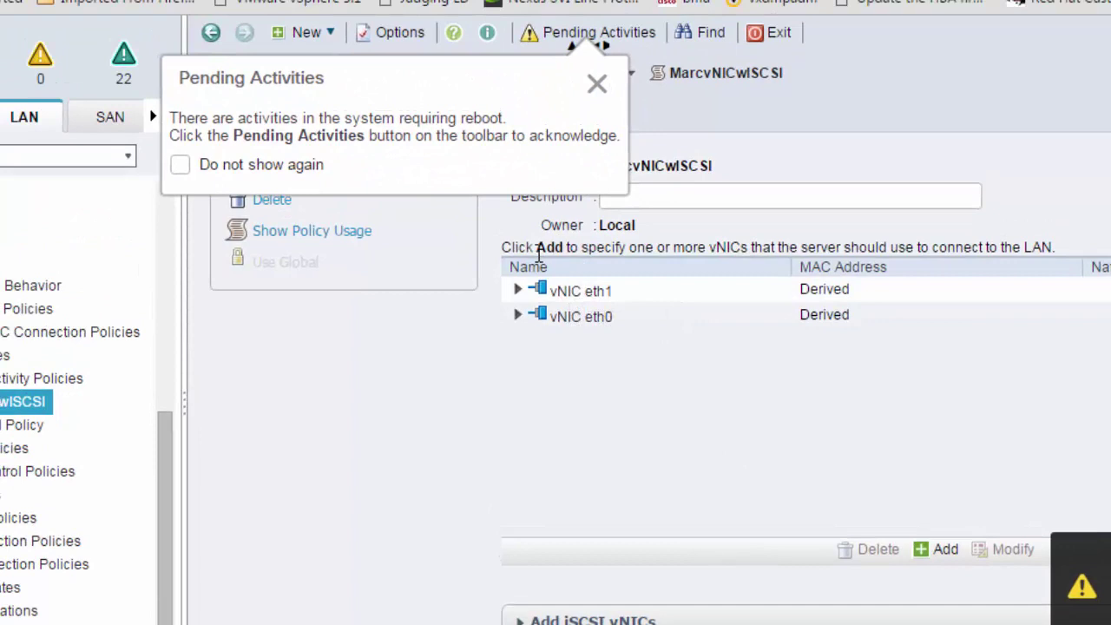
{"action": "left_click", "coordinate": [598, 85]}
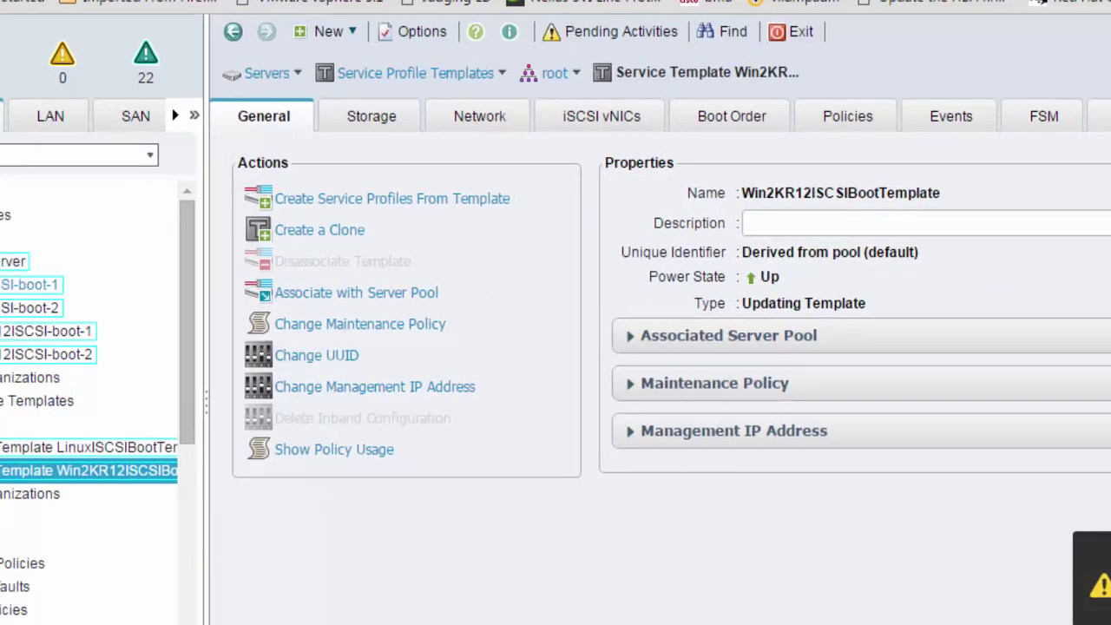
Expand the LinuxISCSI-boot-1 and LinuxISCSI-boot-2 service profiles to examine their vNICs and pending reboot status
{"action": "left_click", "coordinate": [17, 286]}
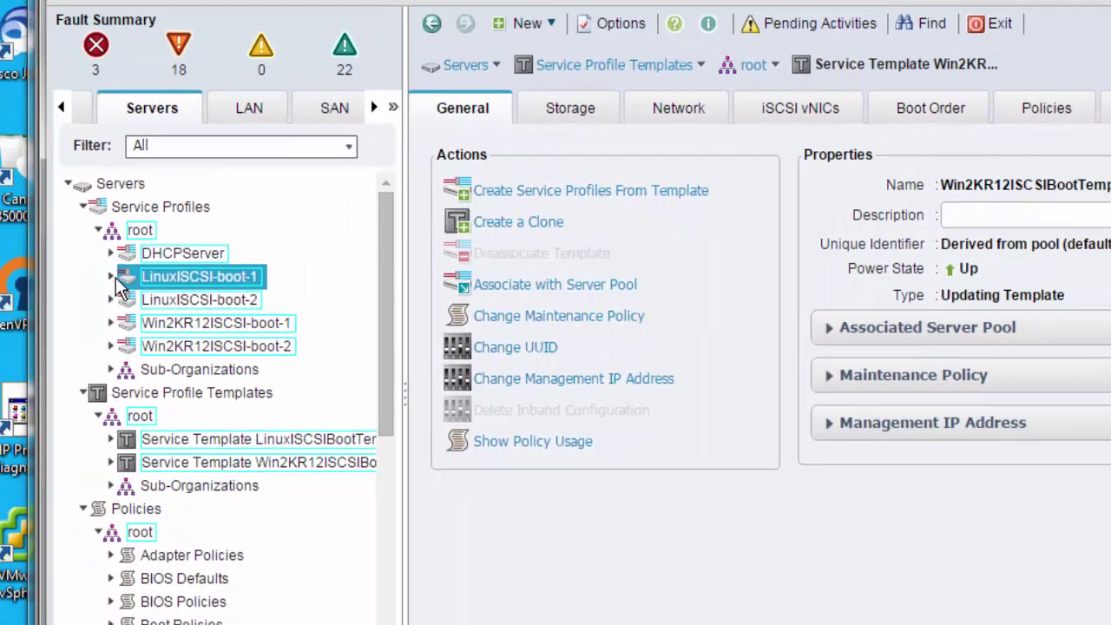
{"action": "left_click", "coordinate": [111, 276]}
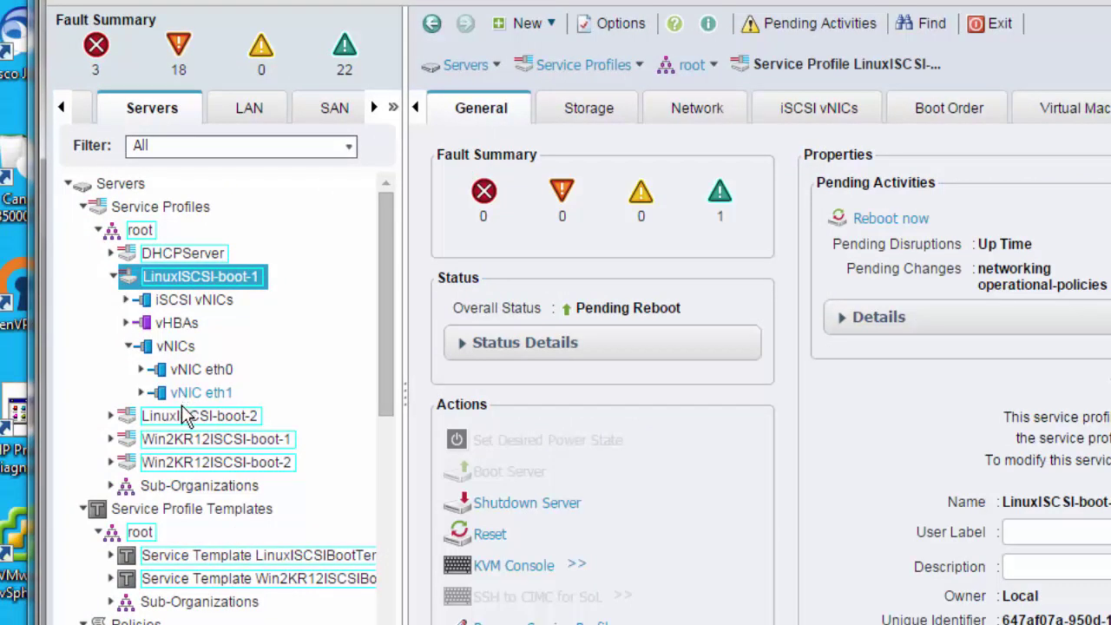
{"action": "left_click", "coordinate": [118, 424]}
{"action": "left_click", "coordinate": [111, 417]}
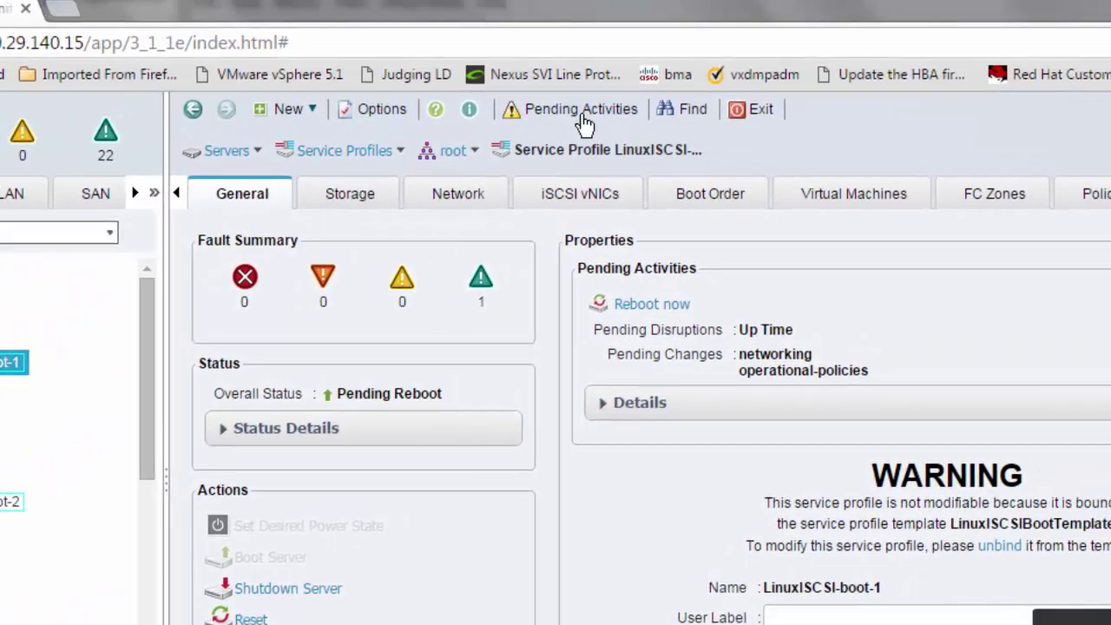
Review the service profiles' pending activities, widening the name and server columns to read the full entries
{"action": "left_click", "coordinate": [581, 113]}
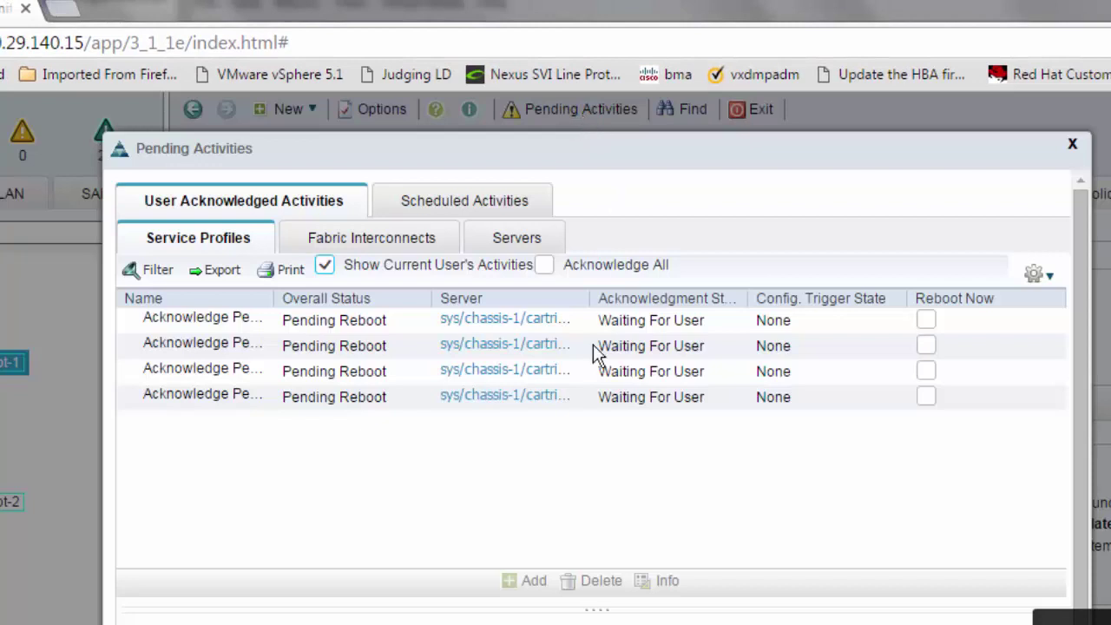
{"action": "left_click_drag", "start_coordinate": [273, 297], "coordinate": [430, 297]}
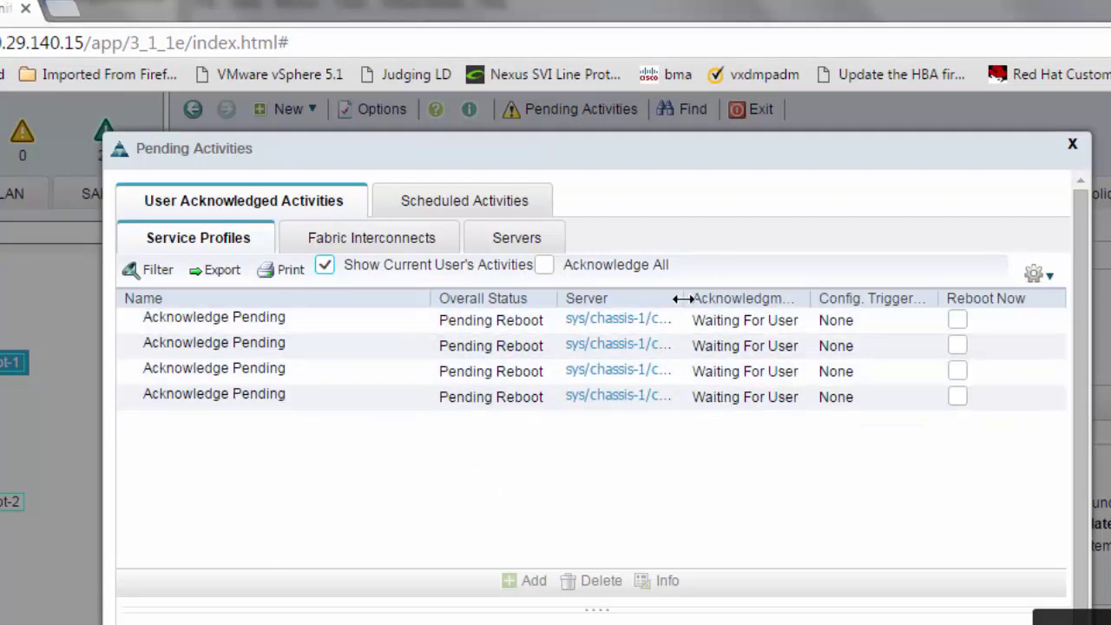
{"action": "left_click_drag", "start_coordinate": [683, 298], "coordinate": [804, 298]}
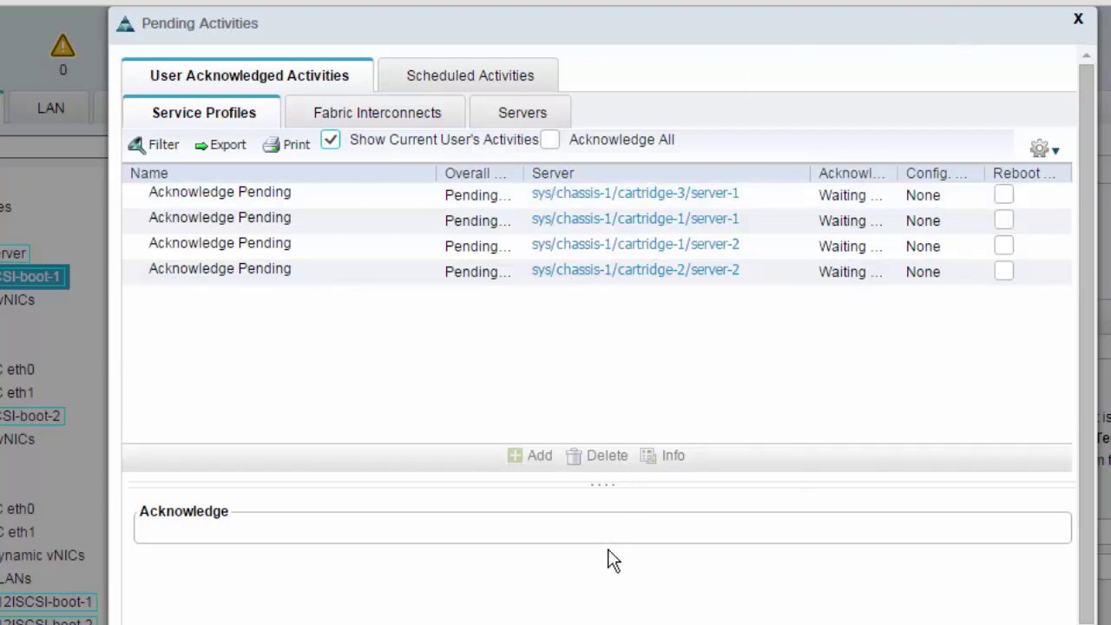
{"action": "left_click", "coordinate": [1076, 20]}
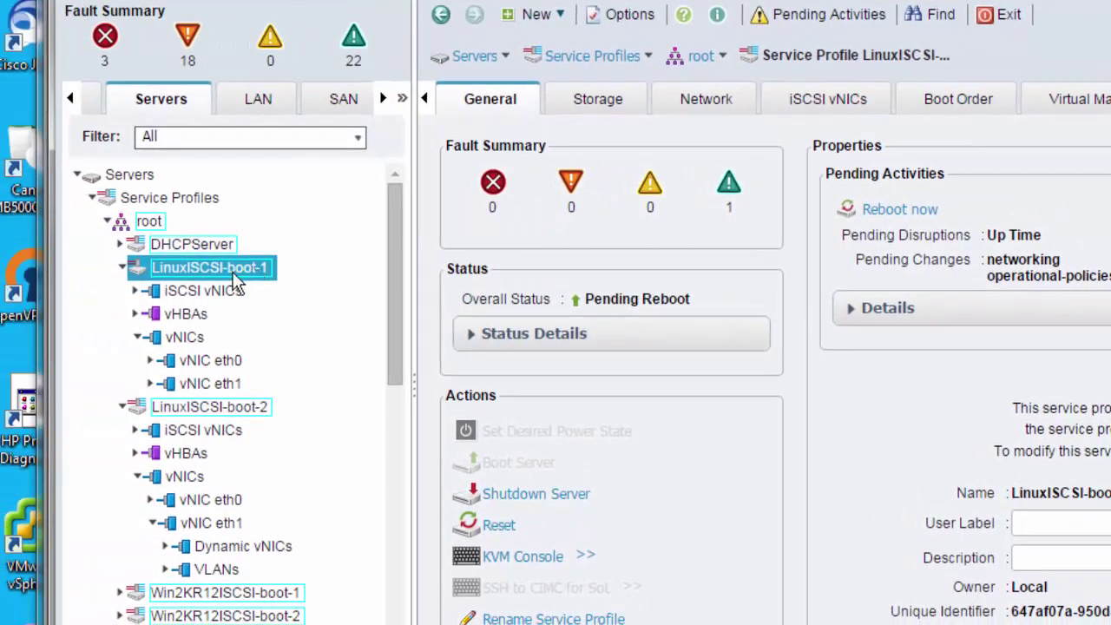
Acknowledge the pending changes on LinuxISCSI-boot-1 by rebooting it now, and dismiss the resulting notices
{"action": "left_click", "coordinate": [890, 213]}
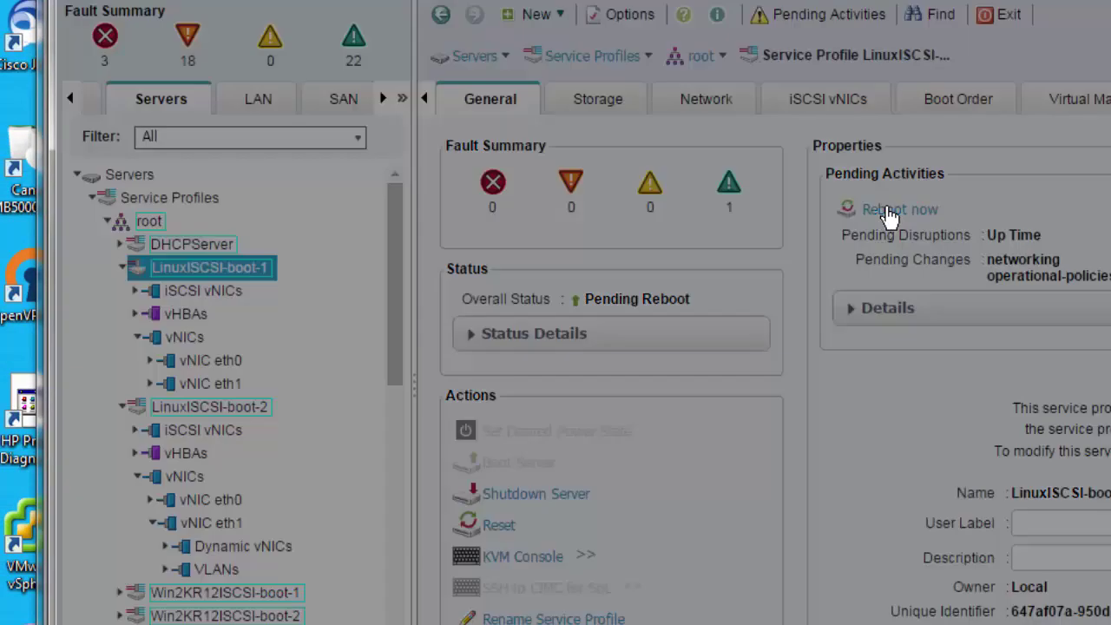
{"action": "left_click", "coordinate": [1016, 441]}
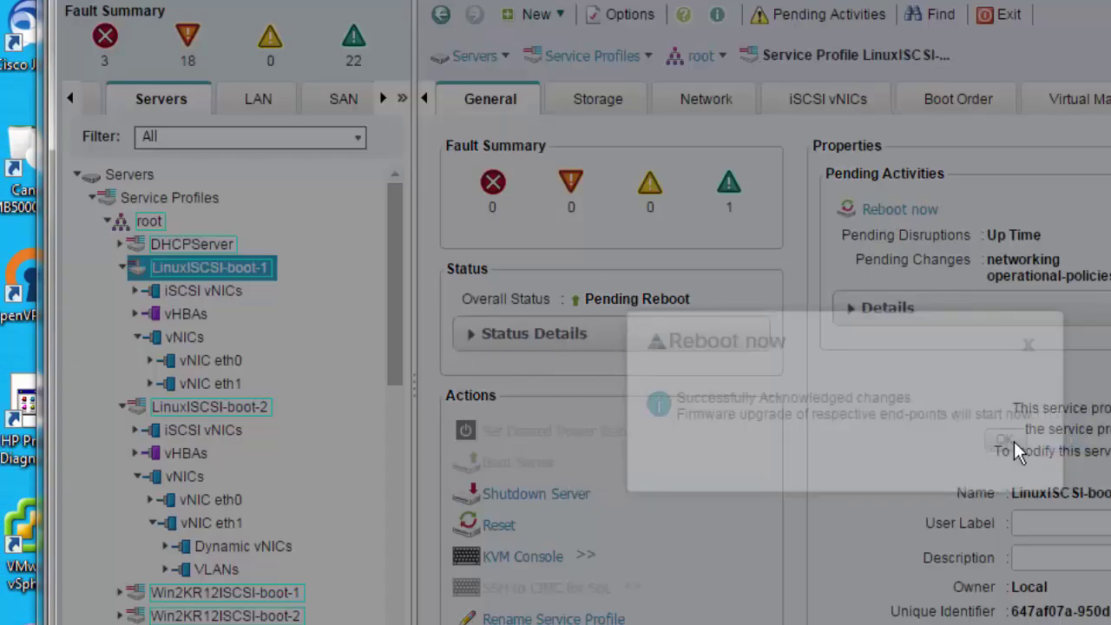
{"action": "left_click", "coordinate": [1031, 347]}
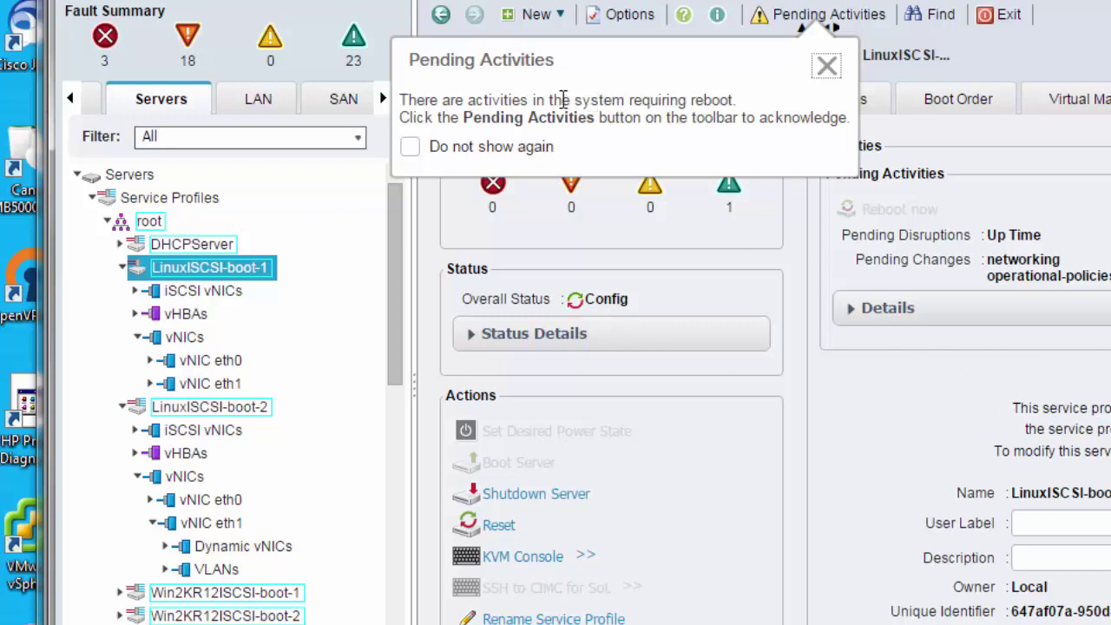
{"action": "left_click", "coordinate": [826, 66]}
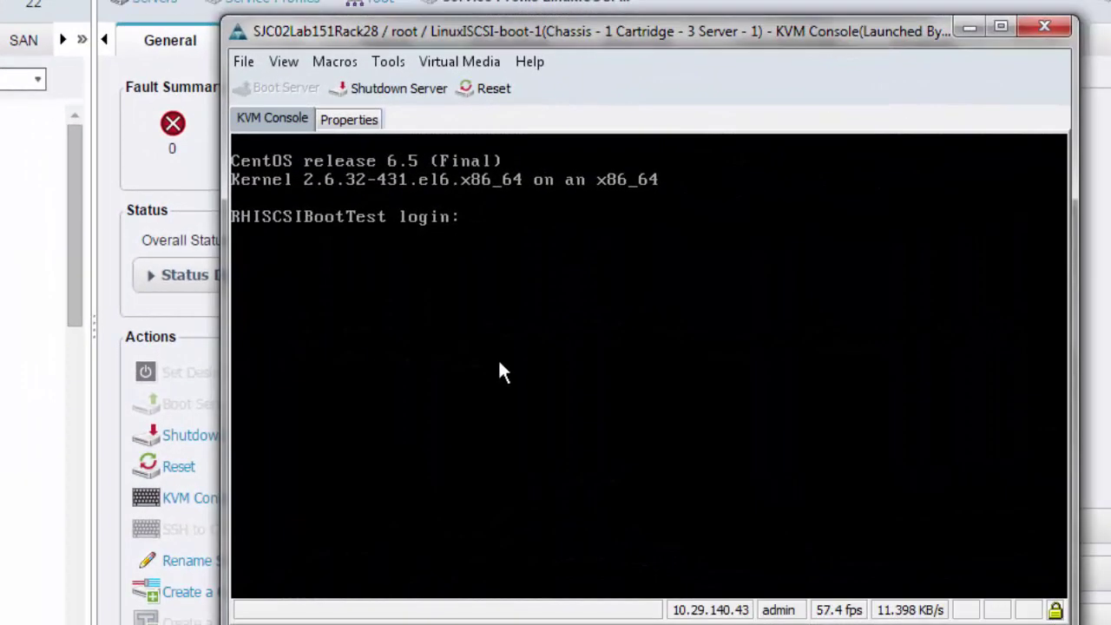
Log in to the LinuxISCSI-boot-1 KVM console as root with the account password and run ifconfig | less
{"action": "type", "text": "root"}
{"action": "key", "text": "Return"}
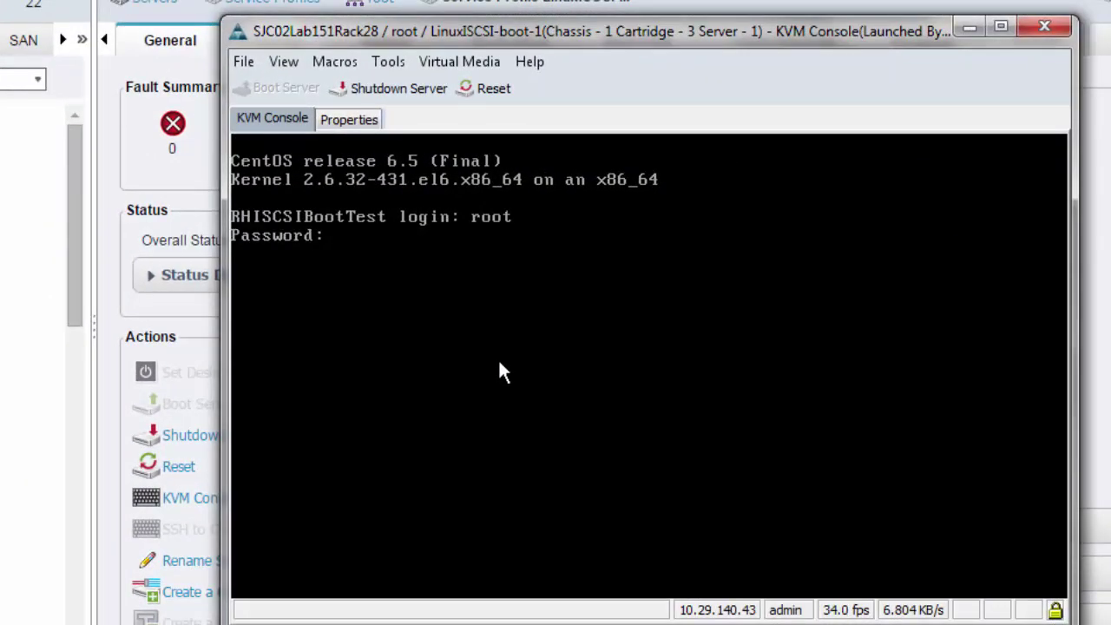
{"action": "key", "text": "Return"}
{"action": "type", "text": "ifconfig | less"}
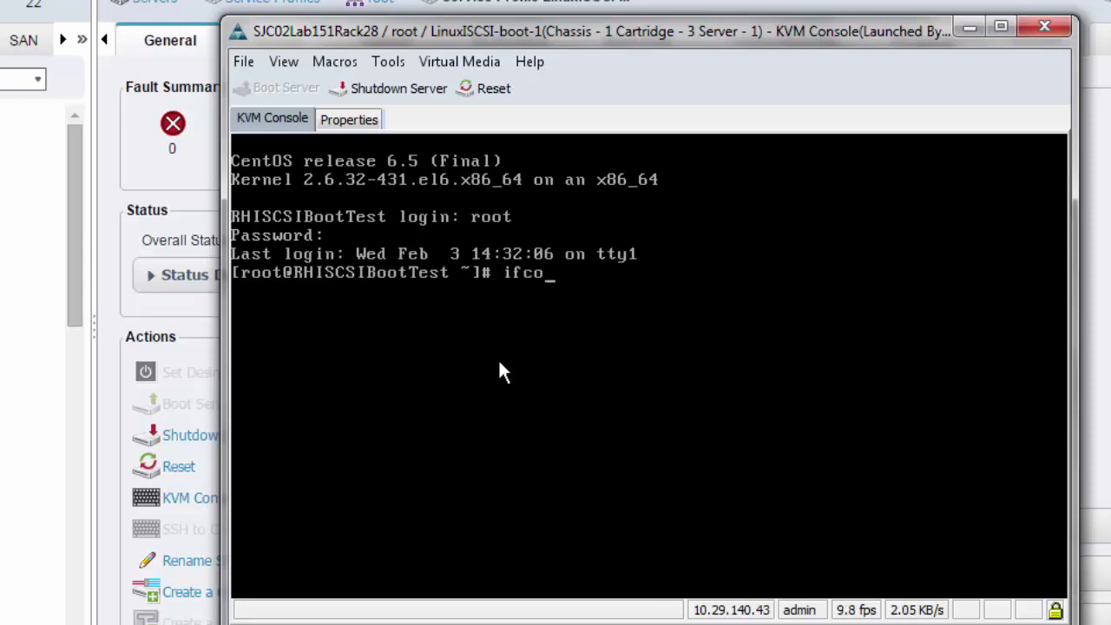
{"action": "key", "text": "Return"}
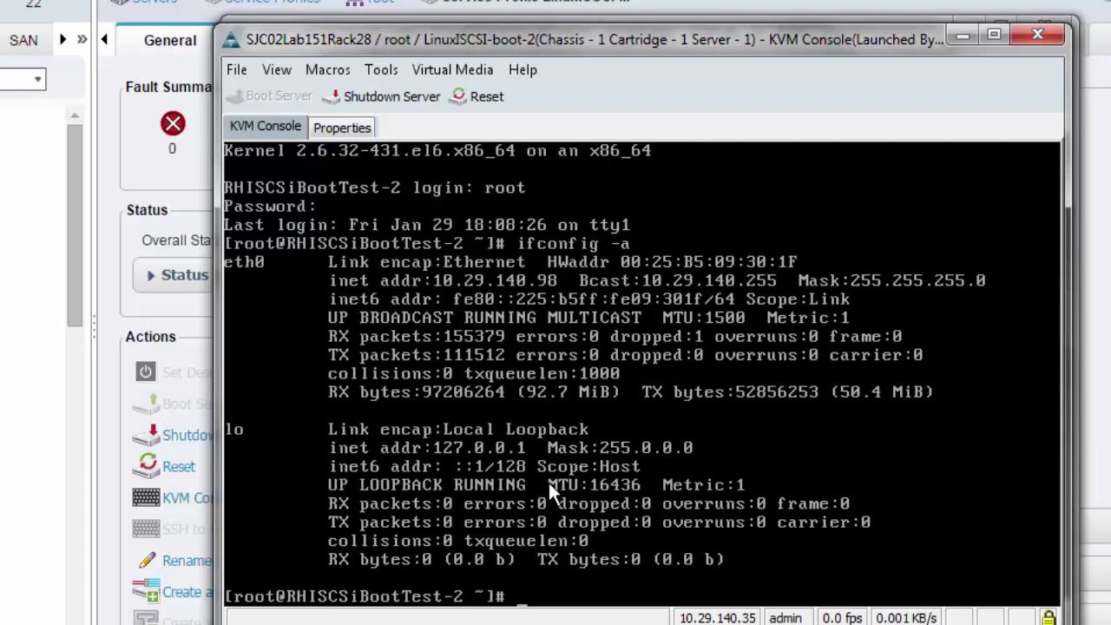
Reboot LinuxISCSI-boot-2 from its KVM console command line and log back in as root with the account password
{"action": "type", "text": "reboot"}
{"action": "key", "text": "Return"}
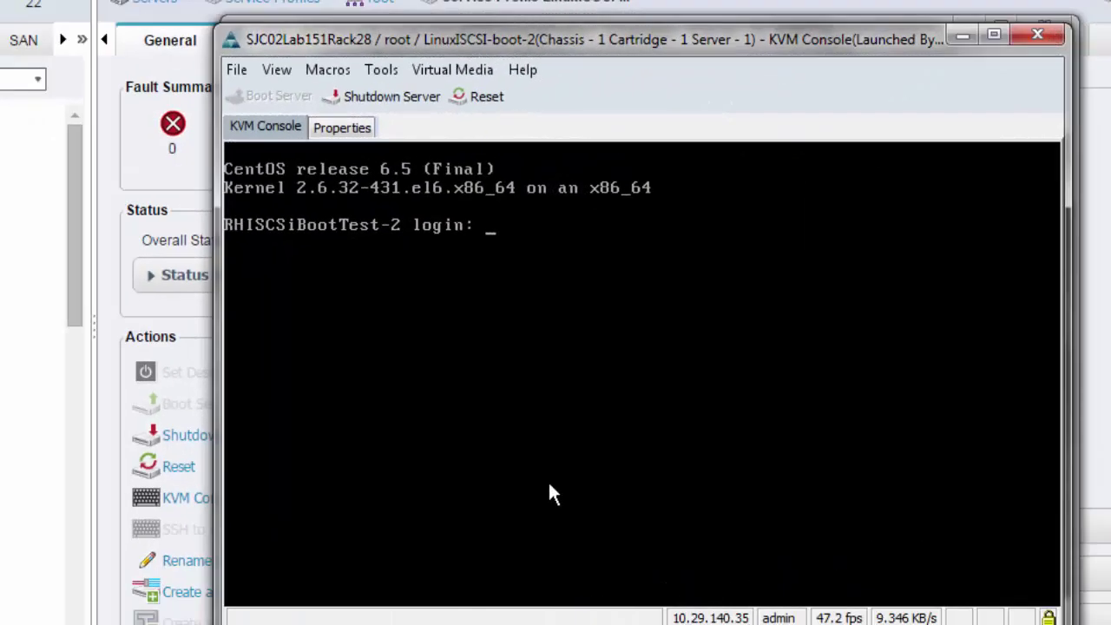
{"action": "type", "text": "root"}
{"action": "key", "text": "Return"}
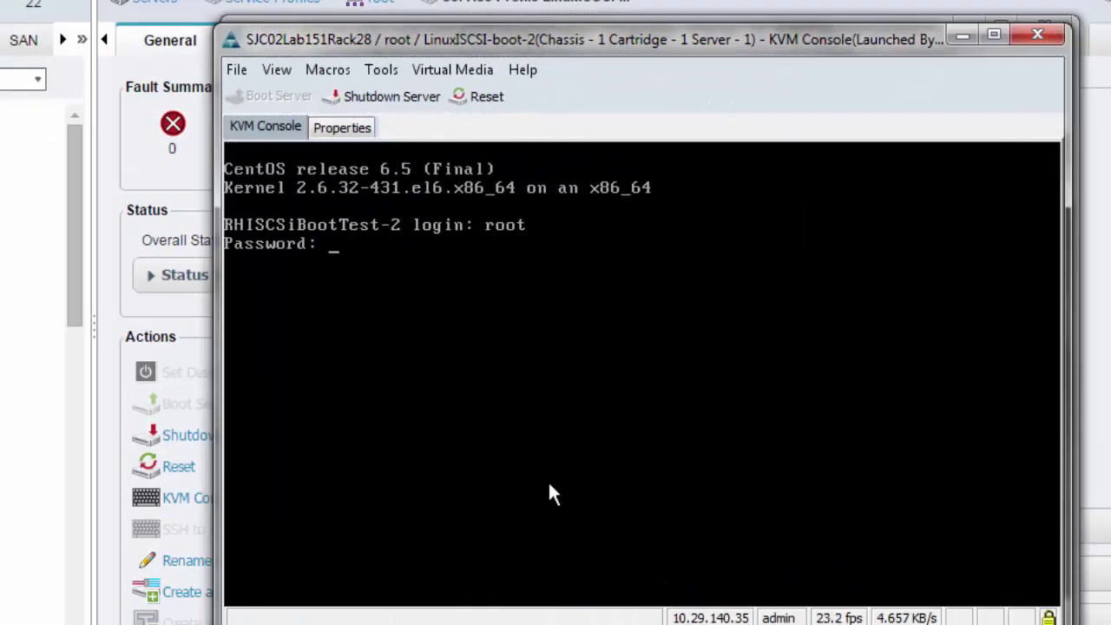
{"action": "key", "text": "Return"}
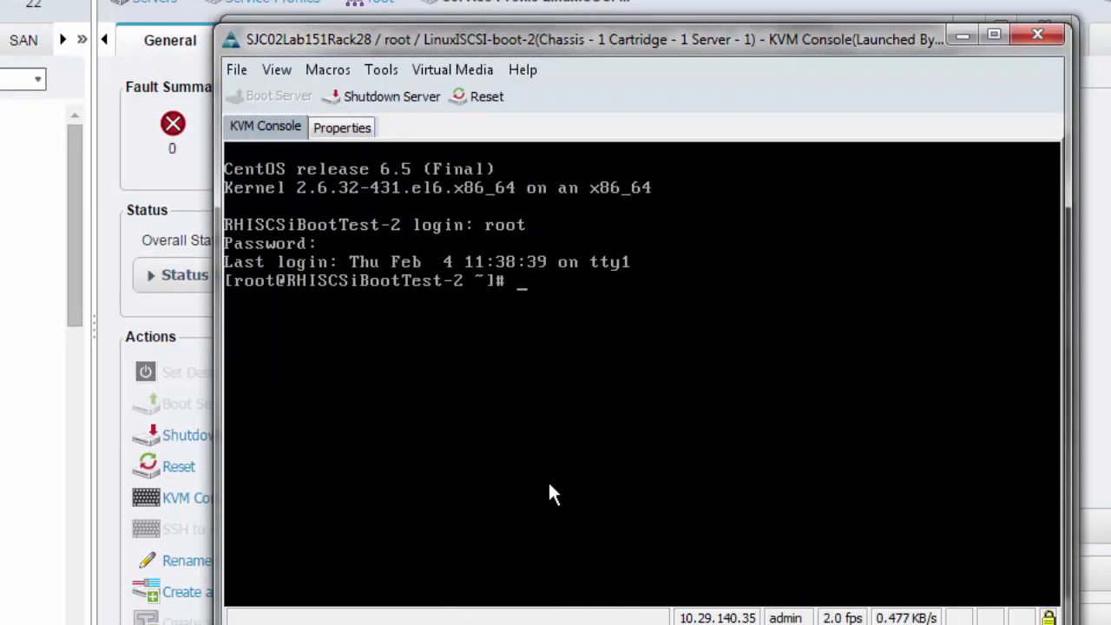
List all network interfaces on LinuxISCSI-boot-2 with ifconfig -a, and shut the system down with halt
{"action": "type", "text": "ifconfig -a"}
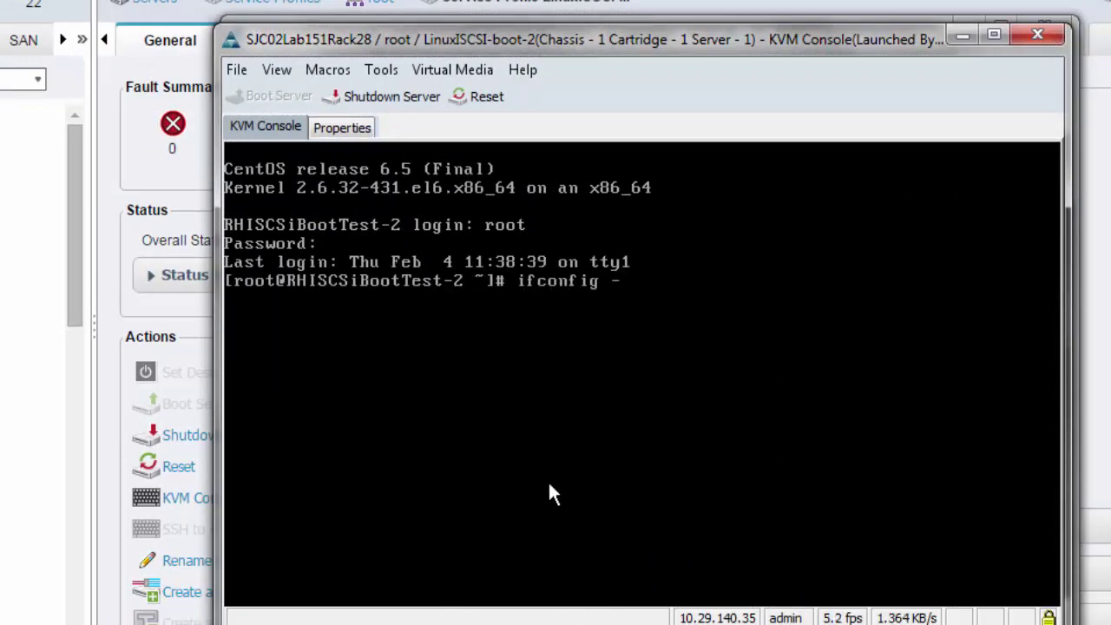
{"action": "key", "text": "Return"}
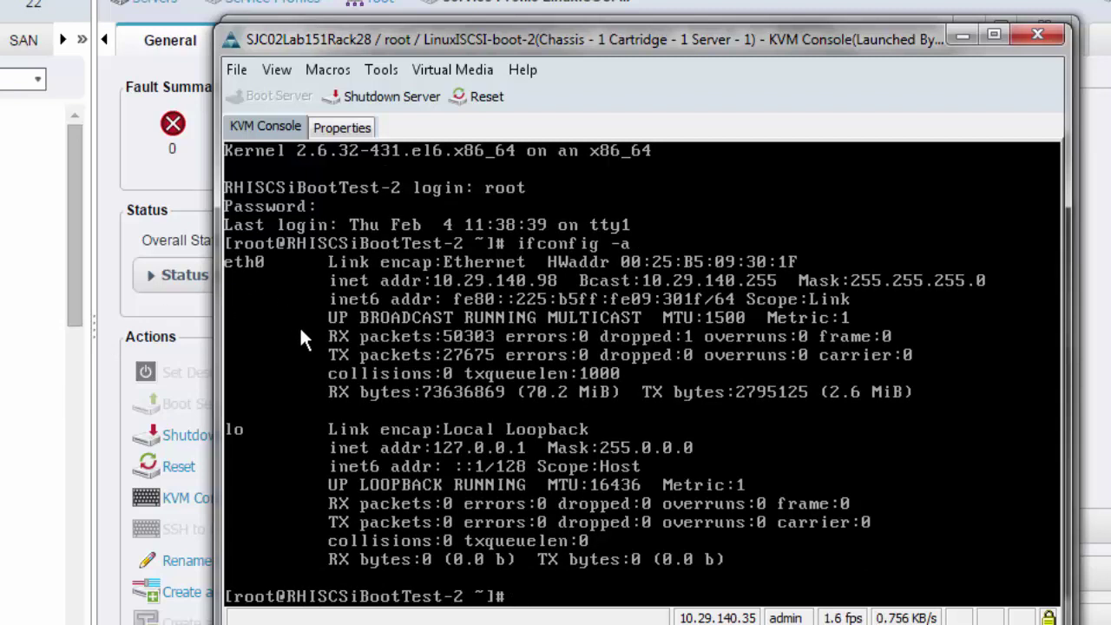
{"action": "type", "text": "halt"}
{"action": "key", "text": "Return"}
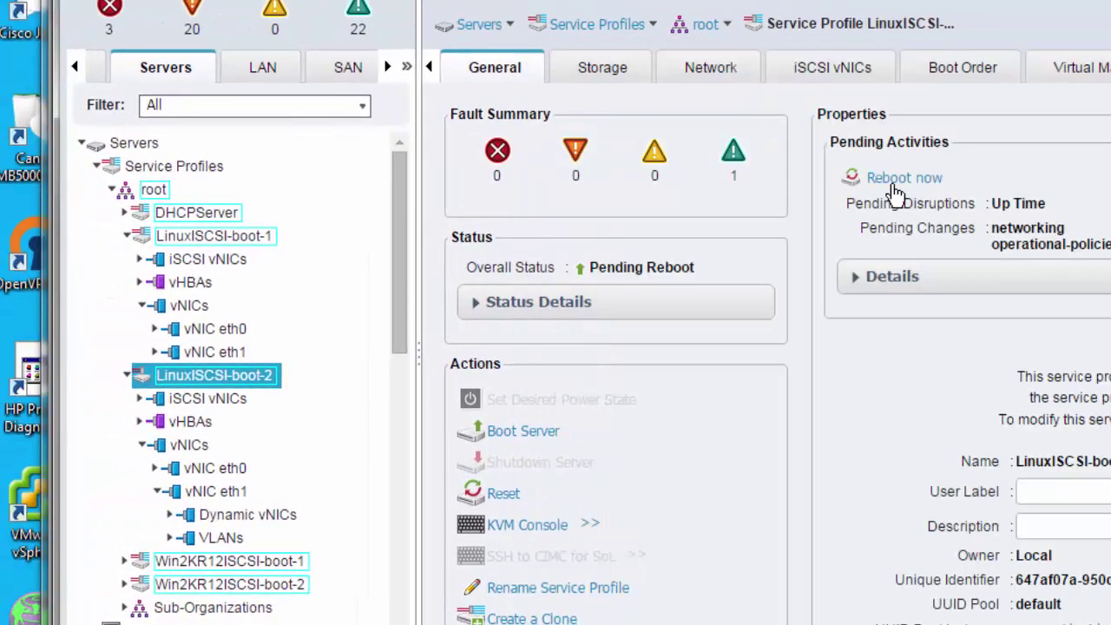
Acknowledge the pending changes on LinuxISCSI-boot-2 by rebooting it now, and dismiss the resulting notices
{"action": "left_click", "coordinate": [894, 184]}
{"action": "left_click", "coordinate": [1006, 408]}
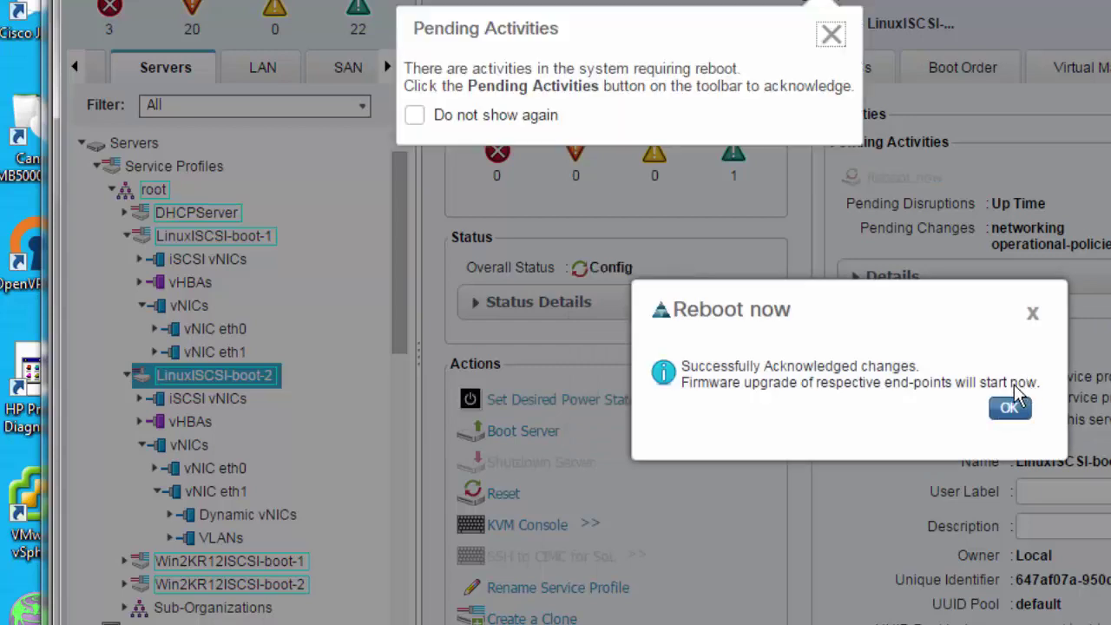
{"action": "left_click", "coordinate": [1033, 314]}
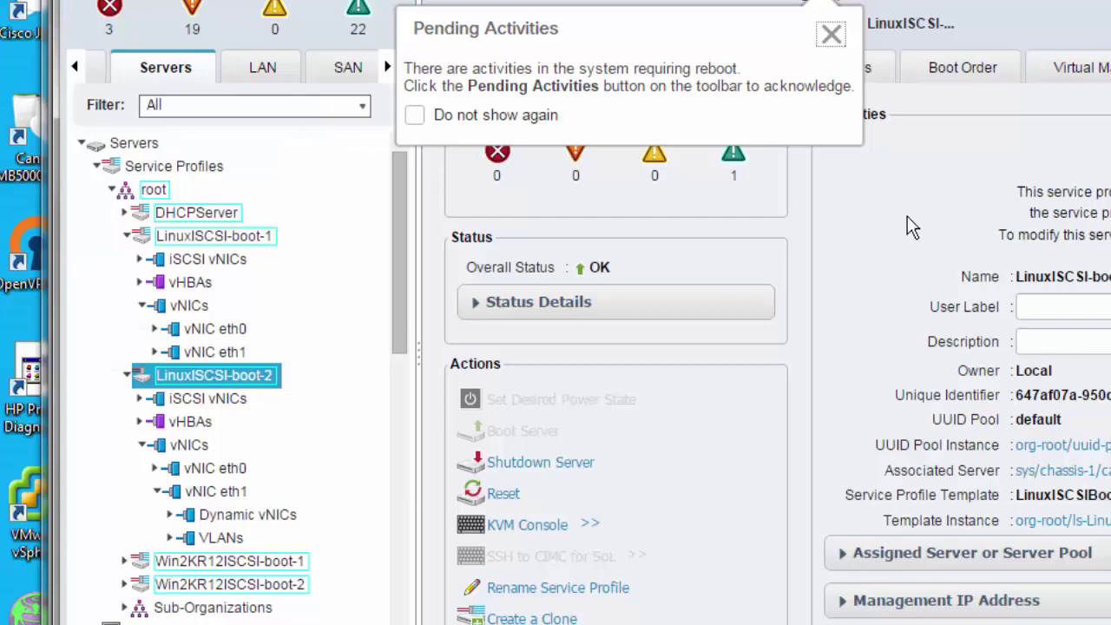
{"action": "left_click", "coordinate": [829, 32]}
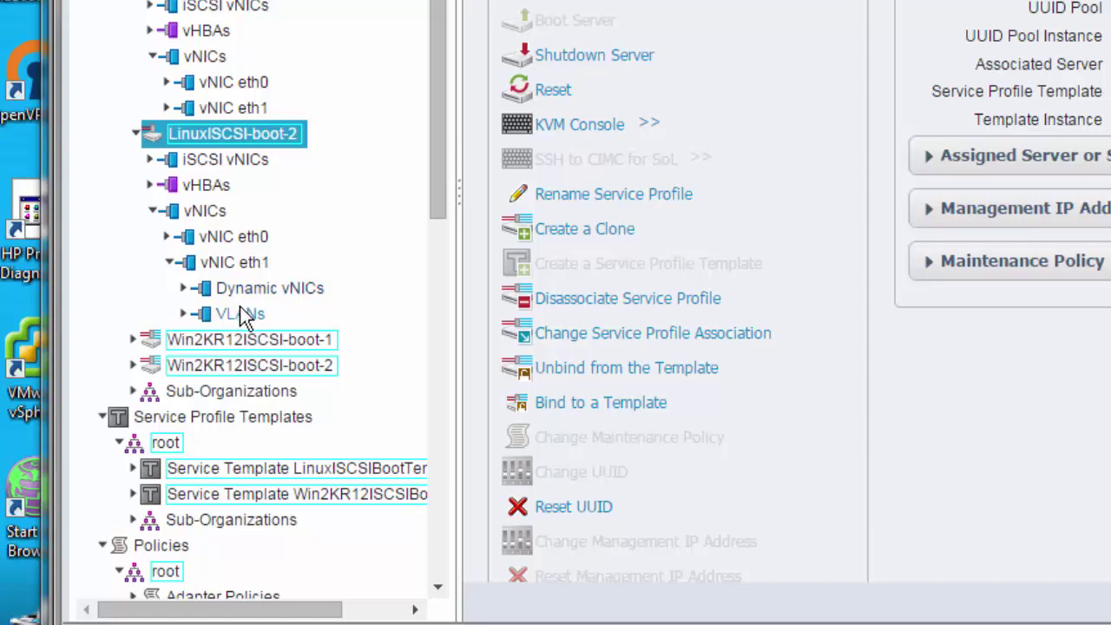
Open the MarcPolicy maintenance policy and the KeiraNightly schedule to examine the reboot policy options and recurring occurrences
{"action": "scroll", "coordinate": [245, 314], "scroll_direction": "down", "scroll_amount": 5}
{"action": "scroll", "coordinate": [247, 317], "scroll_direction": "up", "scroll_amount": 2}
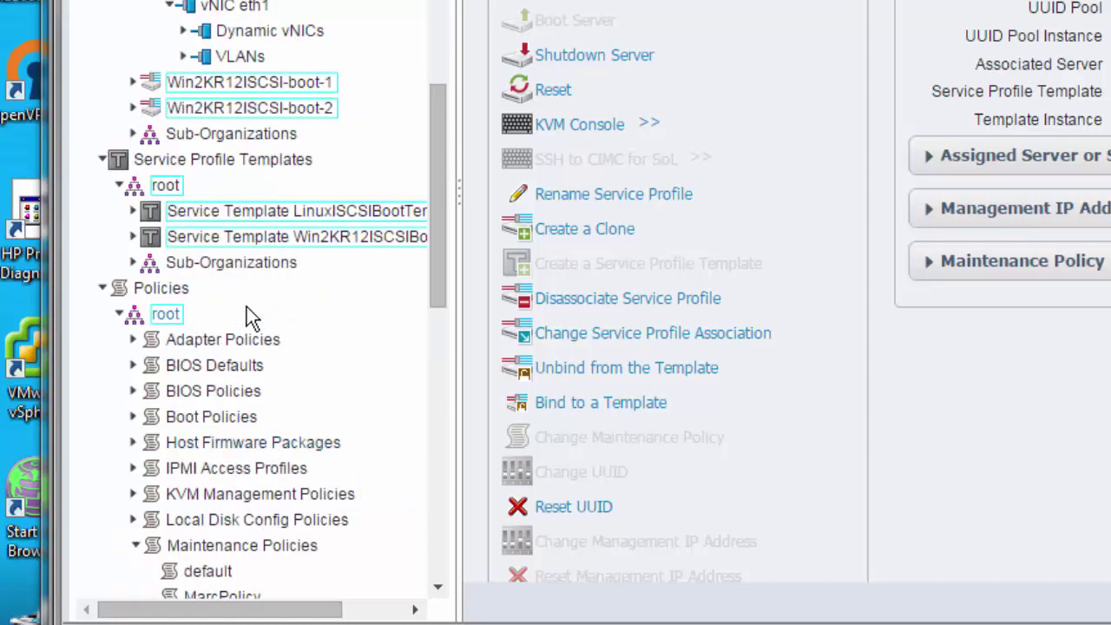
{"action": "scroll", "coordinate": [246, 317], "scroll_direction": "down", "scroll_amount": 3}
{"action": "left_click", "coordinate": [239, 341]}
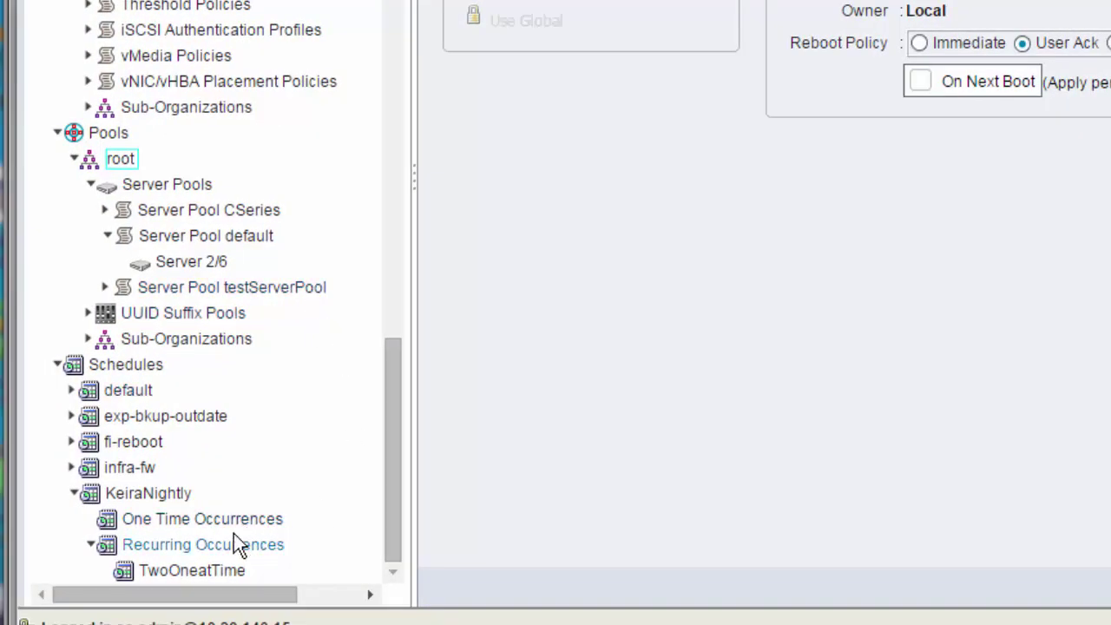
{"action": "left_click", "coordinate": [194, 494]}
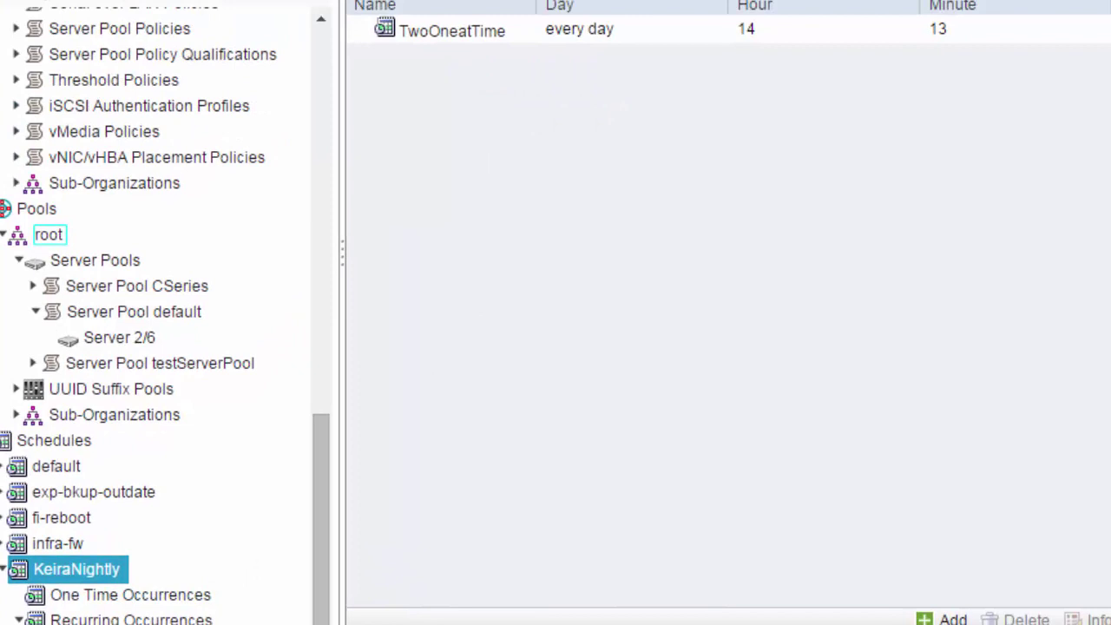
Open the TwoOneatTime recurring occurrence of the KeiraNightly schedule and examine its start time, task limits and minimum interval options
{"action": "left_click", "coordinate": [192, 570]}
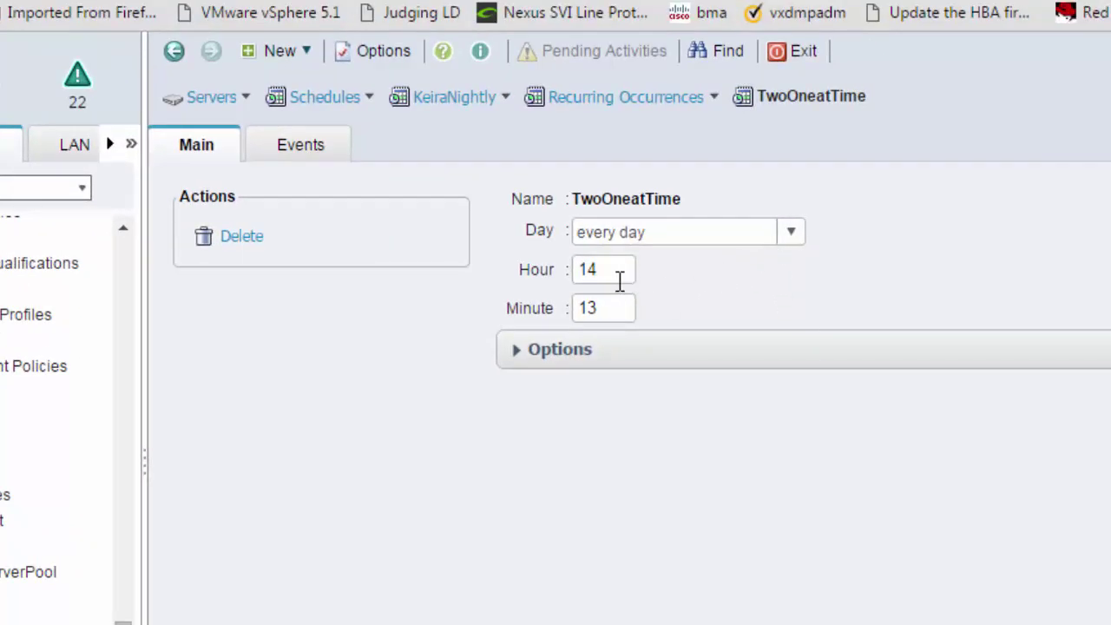
{"action": "left_click", "coordinate": [515, 356]}
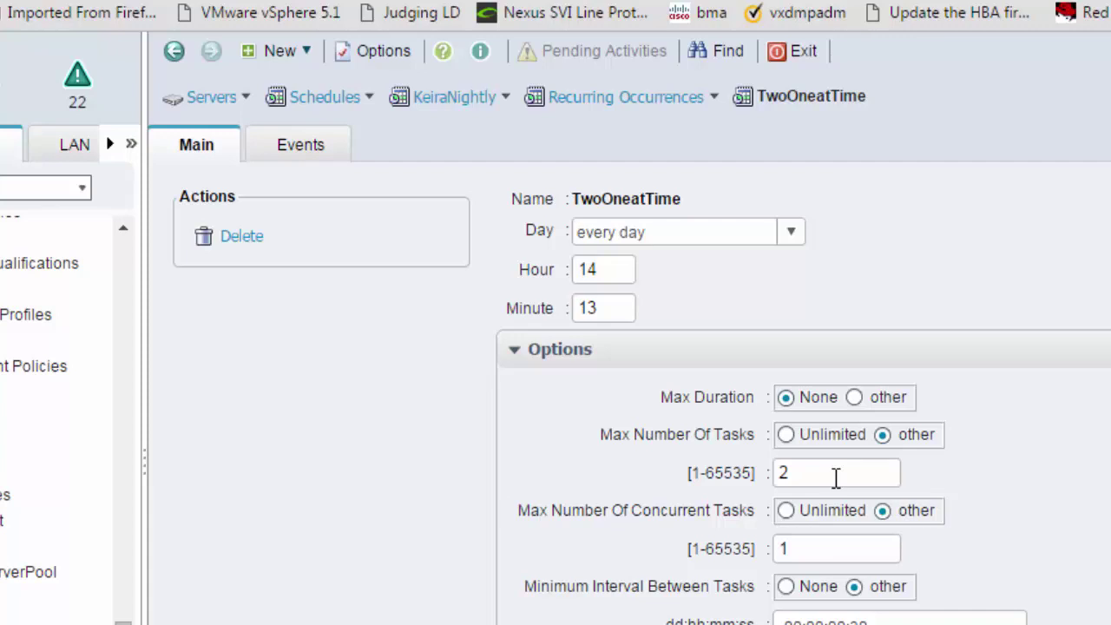
{"action": "left_click", "coordinate": [797, 473]}
{"action": "left_click_drag", "start_coordinate": [798, 473], "coordinate": [769, 475]}
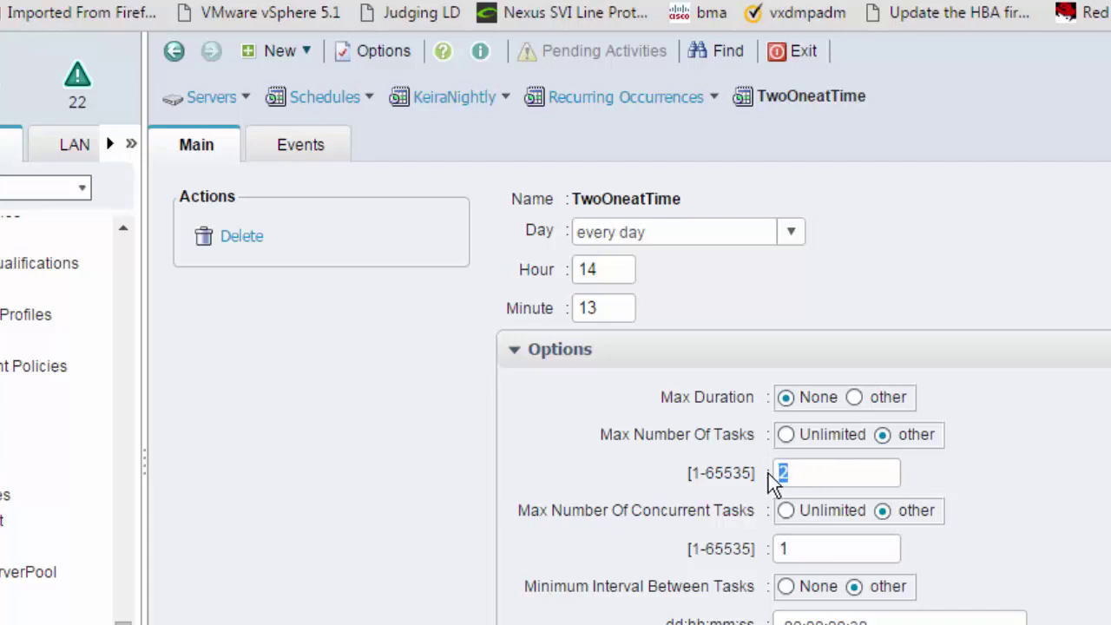
{"action": "left_click", "coordinate": [804, 549]}
{"action": "scroll", "coordinate": [105, 474], "scroll_direction": "down", "scroll_amount": 5}
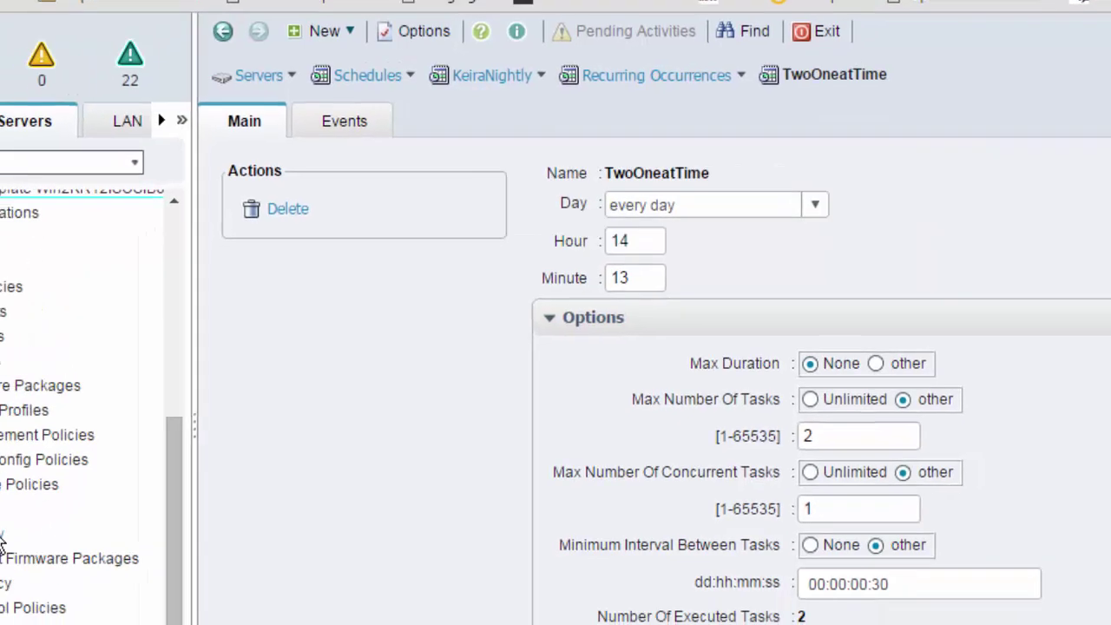
Set the MarcPolicy maintenance policy to Timer Automatic reboots on the KeiraNightly schedule and save it
{"action": "left_click", "coordinate": [139, 434]}
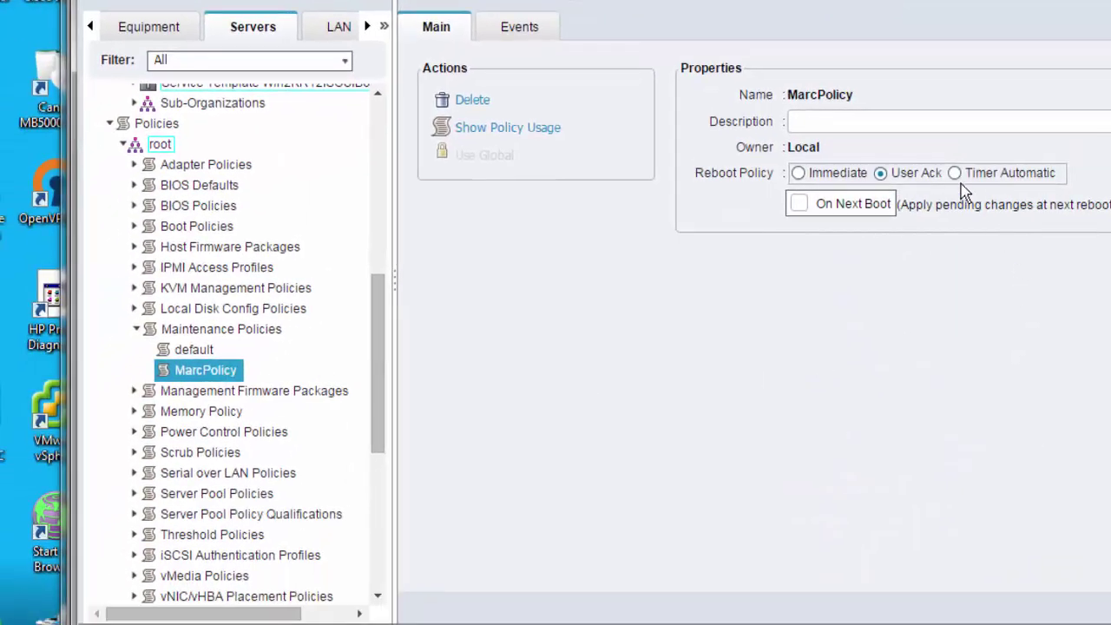
{"action": "left_click", "coordinate": [954, 172]}
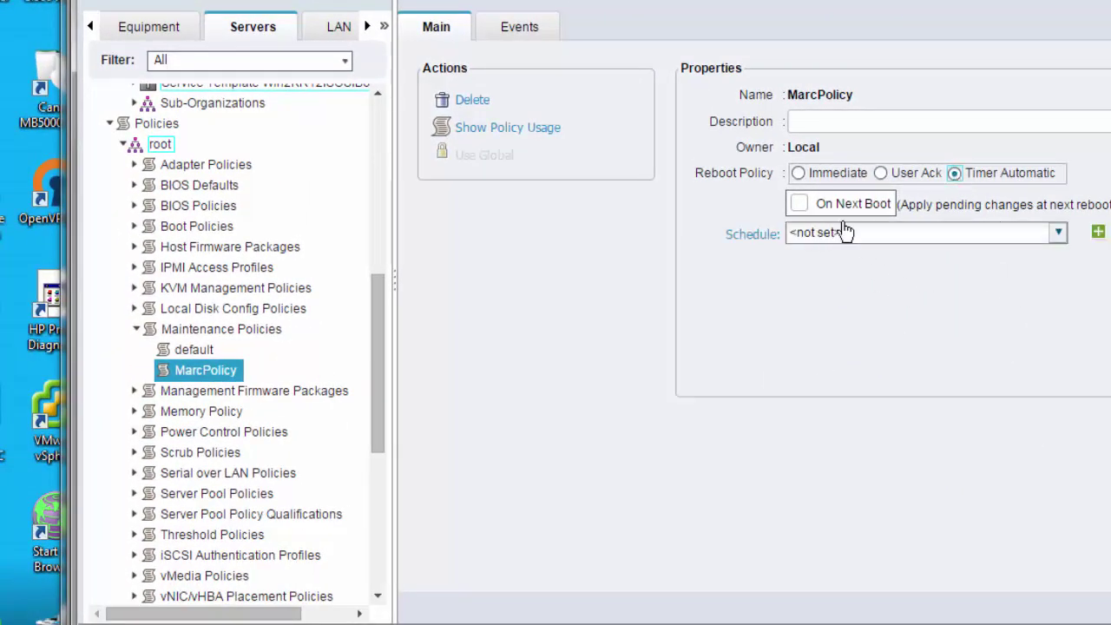
{"action": "left_click", "coordinate": [1059, 233]}
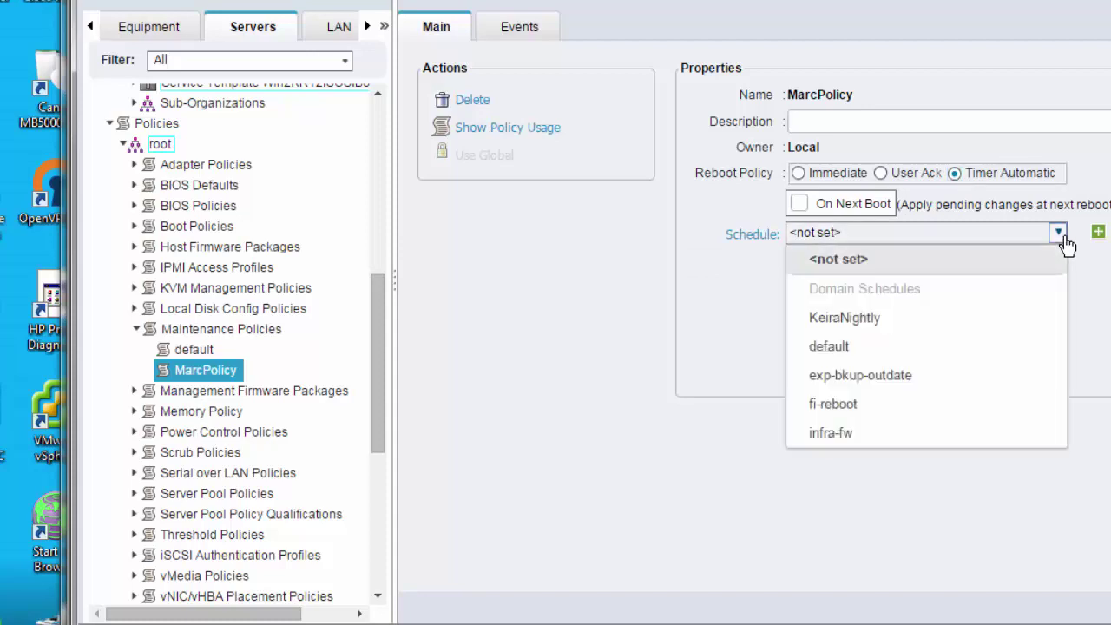
{"action": "left_click", "coordinate": [913, 317]}
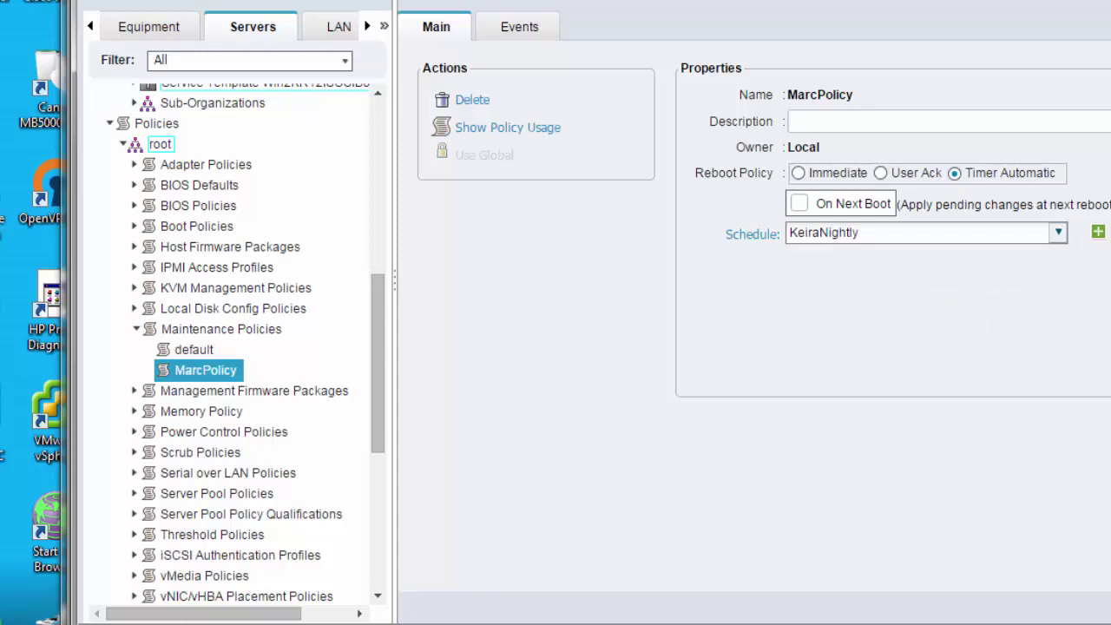
{"action": "left_click", "coordinate": [1079, 527]}
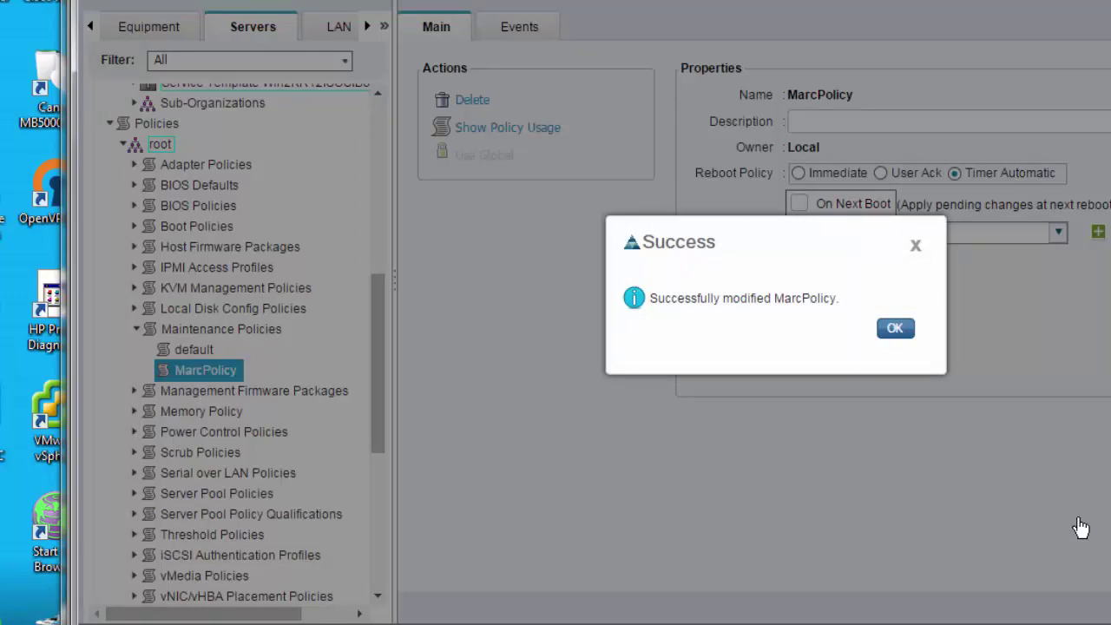
{"action": "left_click", "coordinate": [897, 332]}
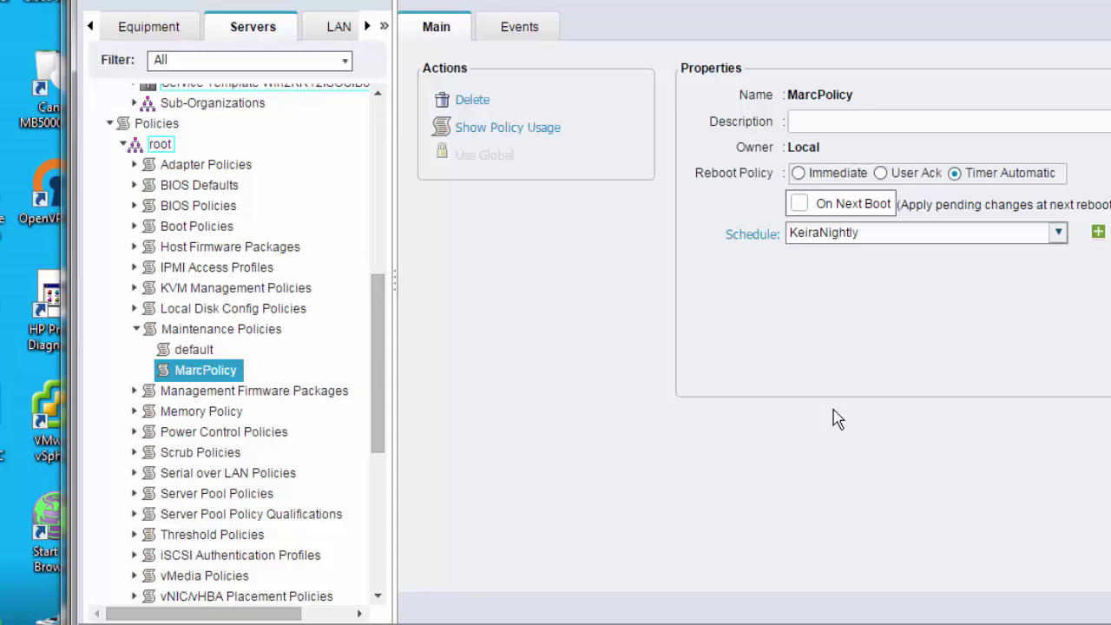
Set the MarcPolicy reboot policy to User Ack with On Next Boot enabled, and save the policy
{"action": "left_click", "coordinate": [880, 173]}
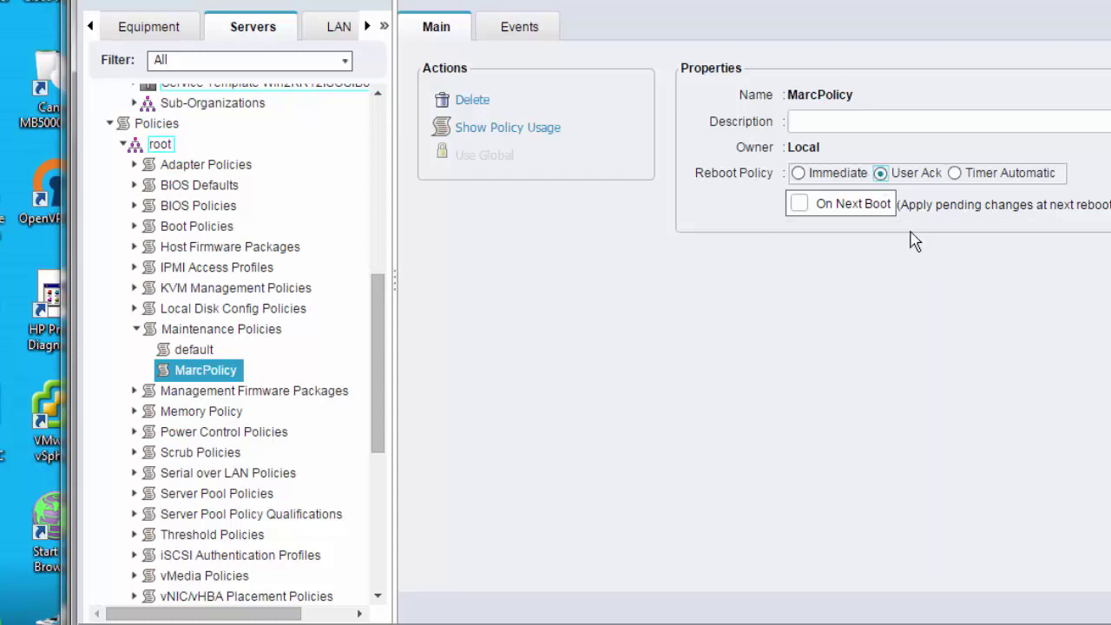
{"action": "left_click", "coordinate": [798, 204]}
{"action": "left_click", "coordinate": [1110, 608]}
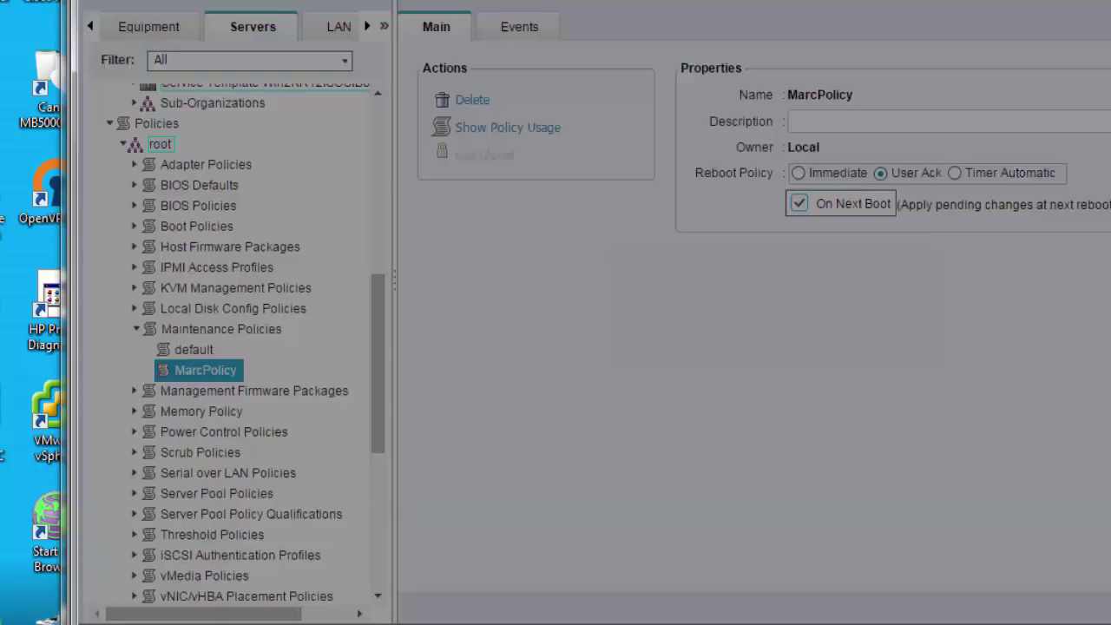
{"action": "left_click", "coordinate": [895, 328]}
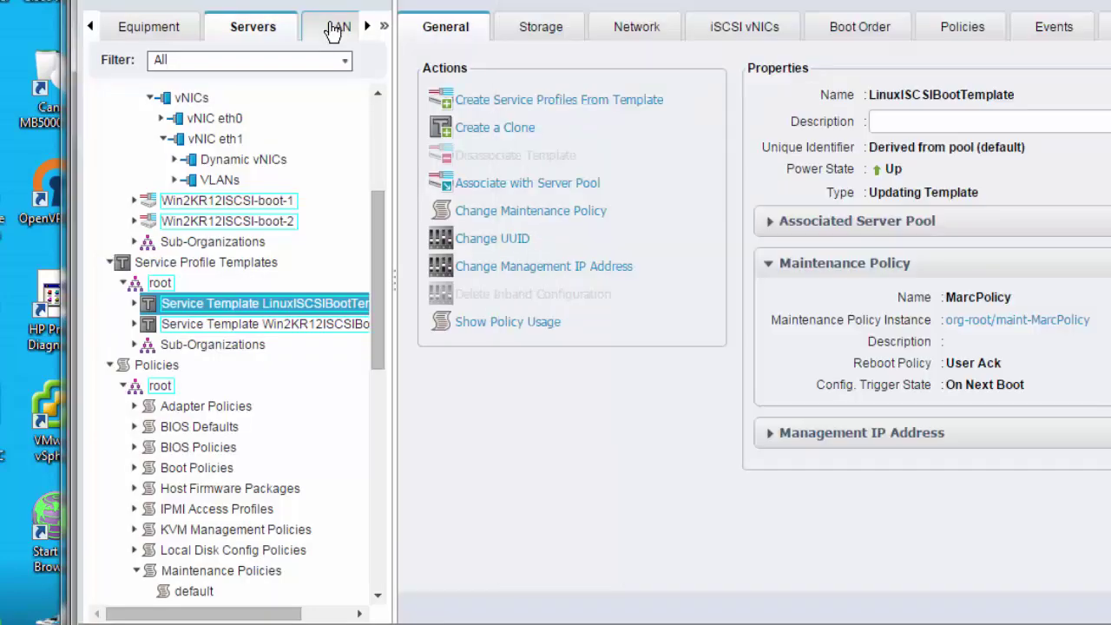
Delete vNIC eth1 from the MarcvNICwISCSI LAN connectivity policy, accept the changes and dismiss the resulting notices
{"action": "left_click", "coordinate": [335, 27]}
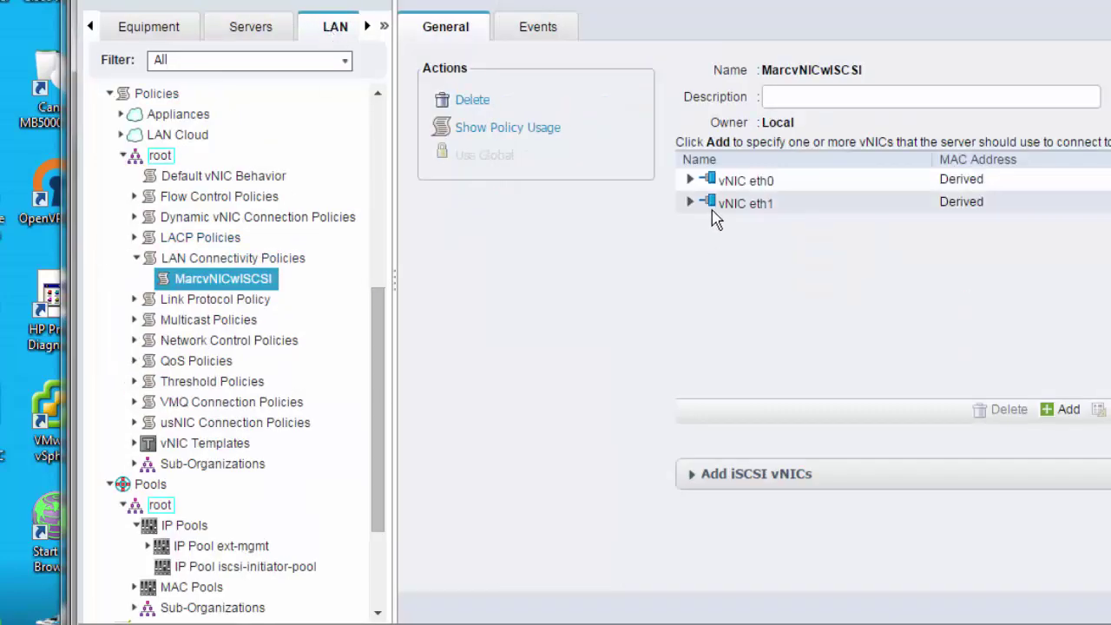
{"action": "left_click", "coordinate": [713, 202]}
{"action": "left_click", "coordinate": [1000, 409]}
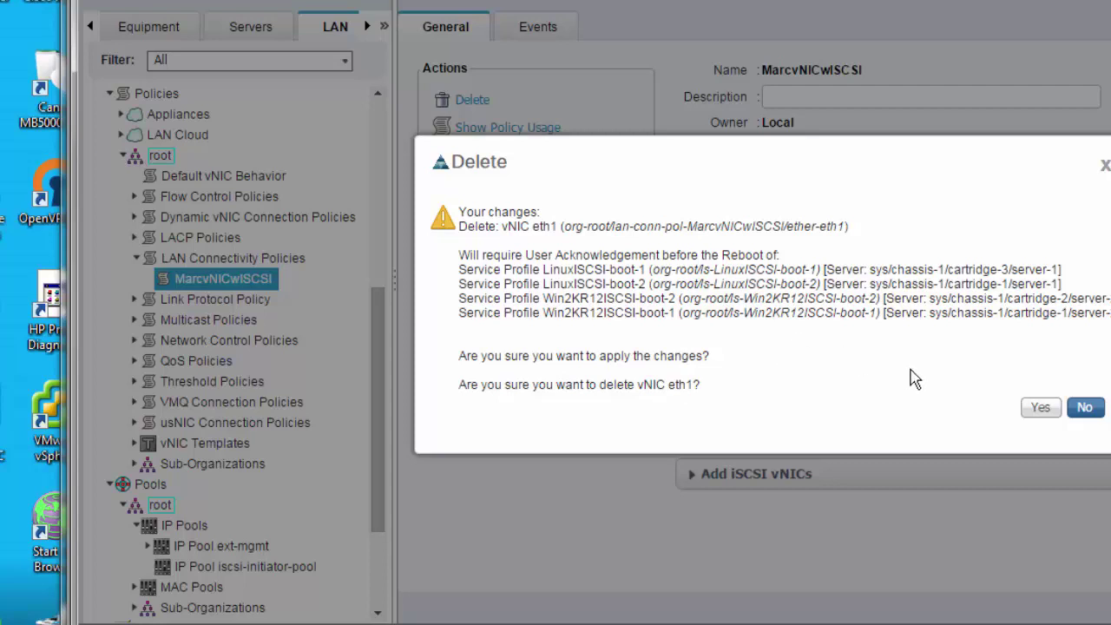
{"action": "left_click", "coordinate": [1040, 410]}
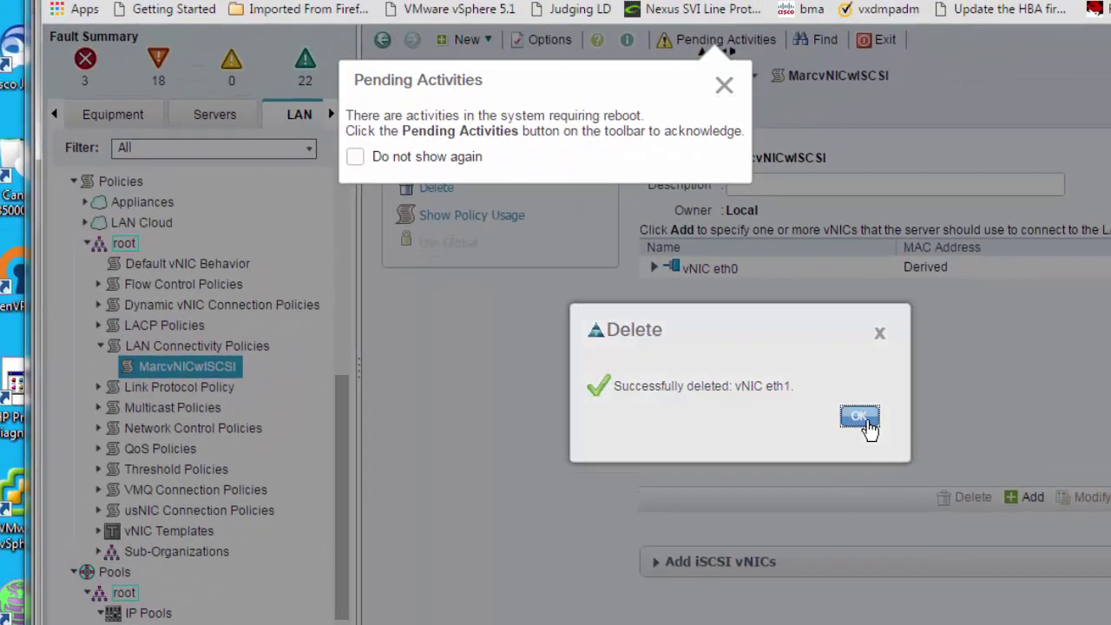
{"action": "left_click", "coordinate": [859, 417]}
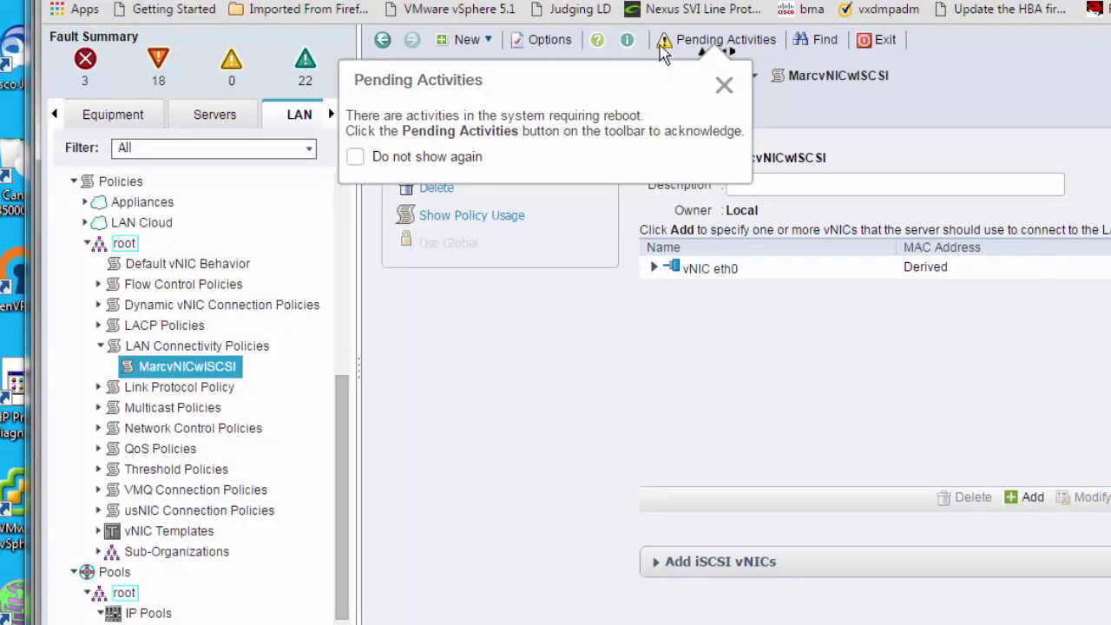
{"action": "left_click", "coordinate": [724, 86]}
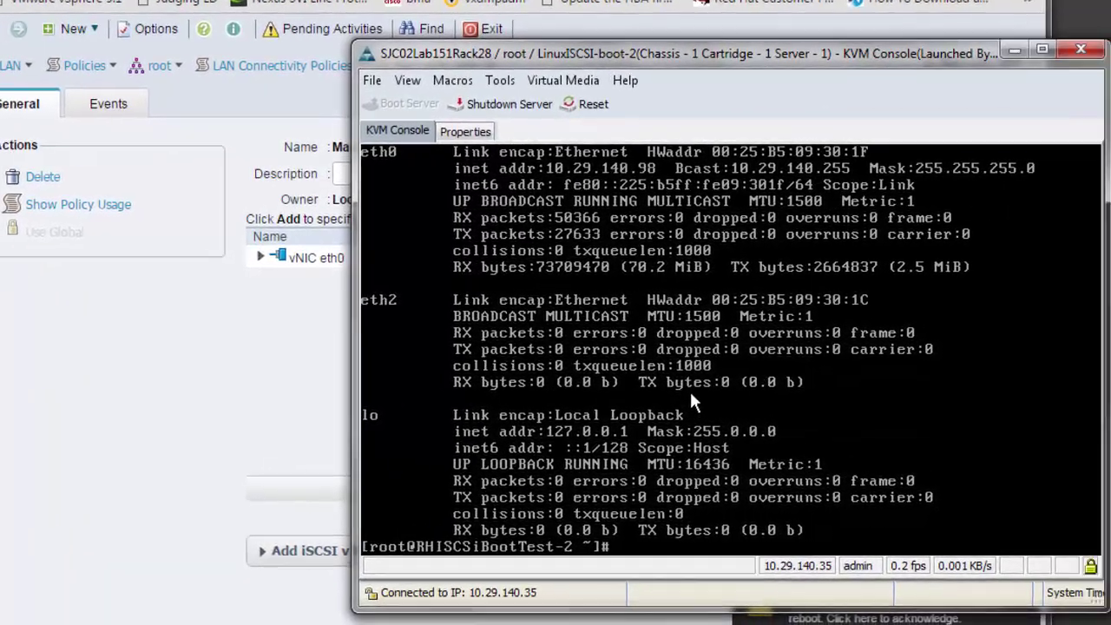
Reboot LinuxISCSI-boot-2 with the reboot command in its KVM console, and log back in as root with the account password
{"action": "type", "text": "reboot"}
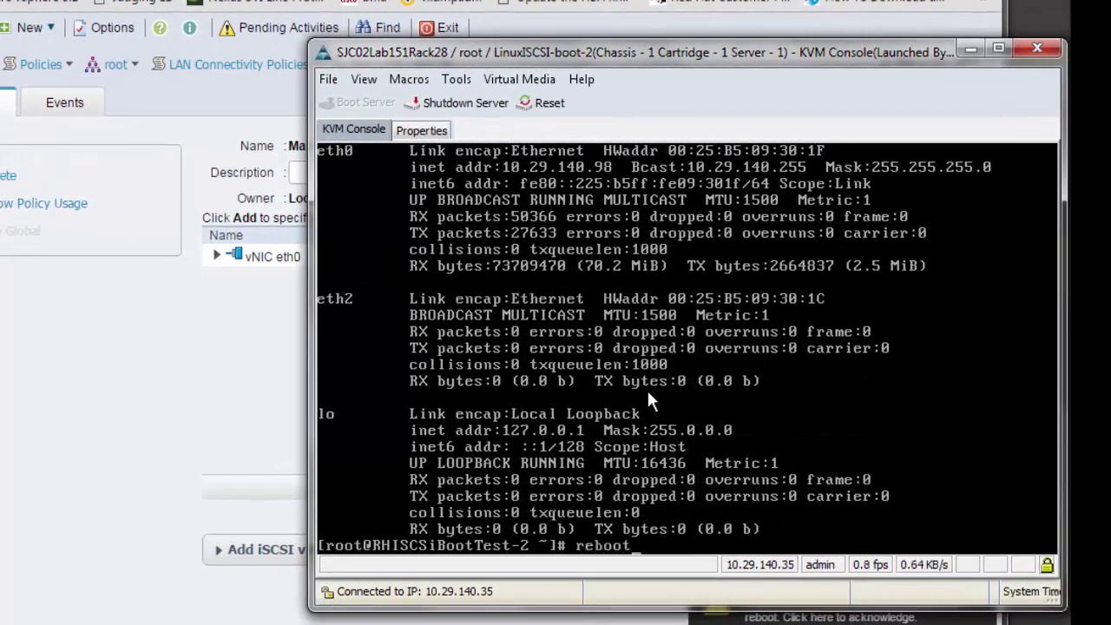
{"action": "key", "text": "Return"}
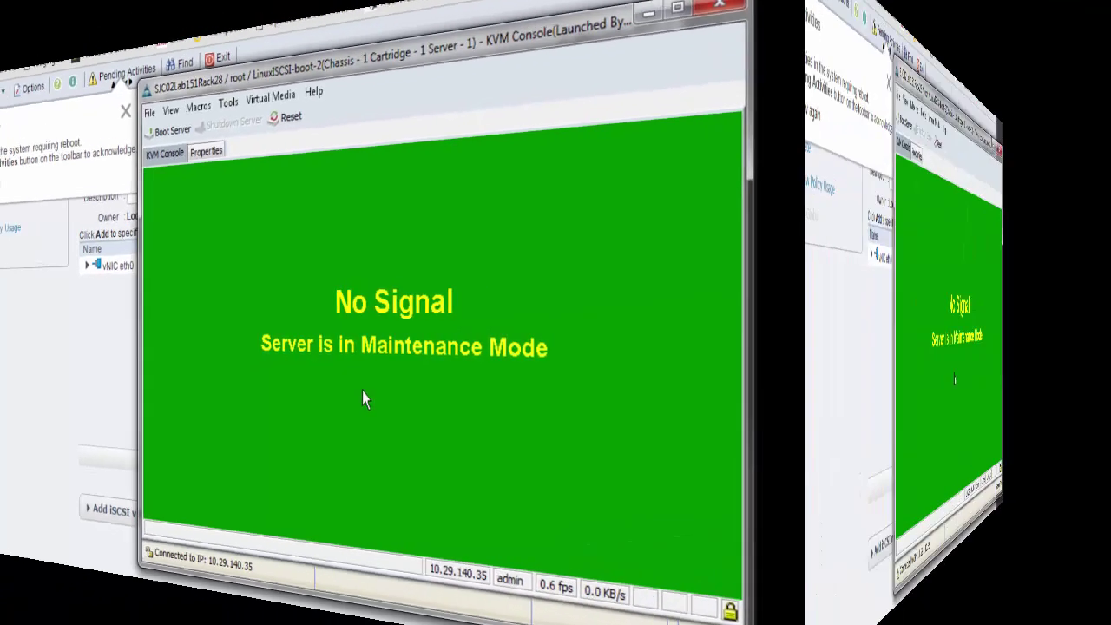
{"action": "type", "text": "ro"}
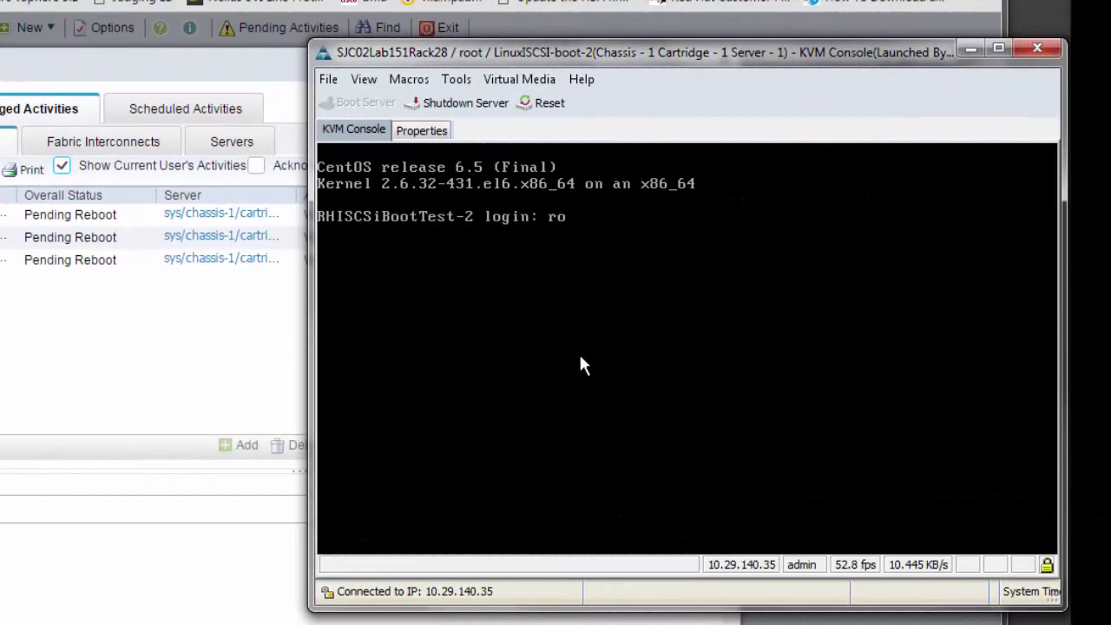
{"action": "type", "text": "ot"}
{"action": "key", "text": "Return"}
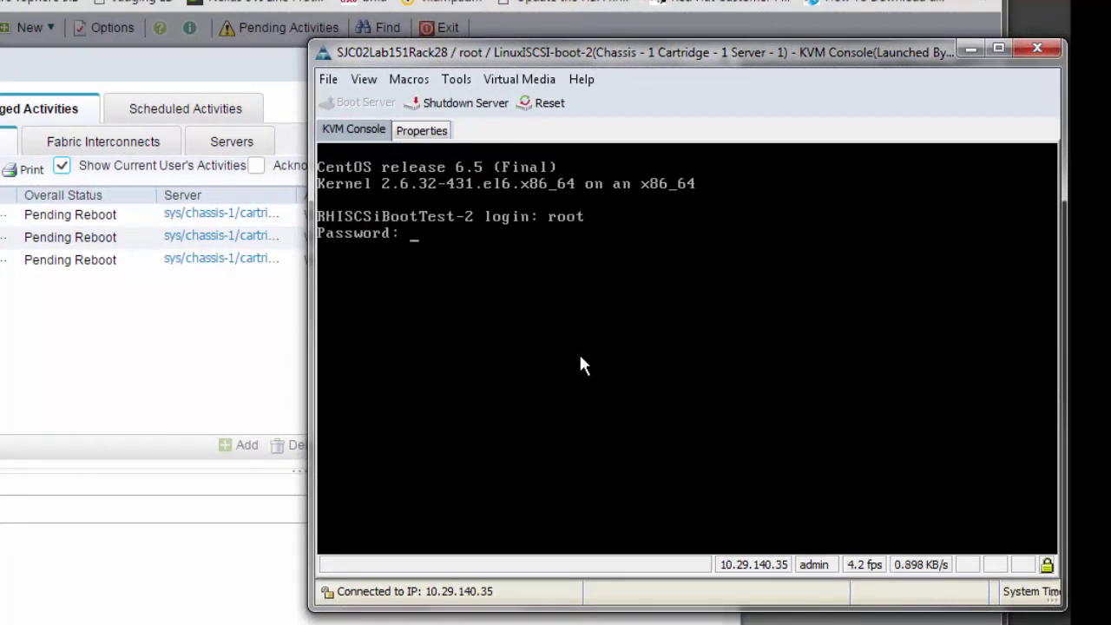
{"action": "key", "text": "Return"}
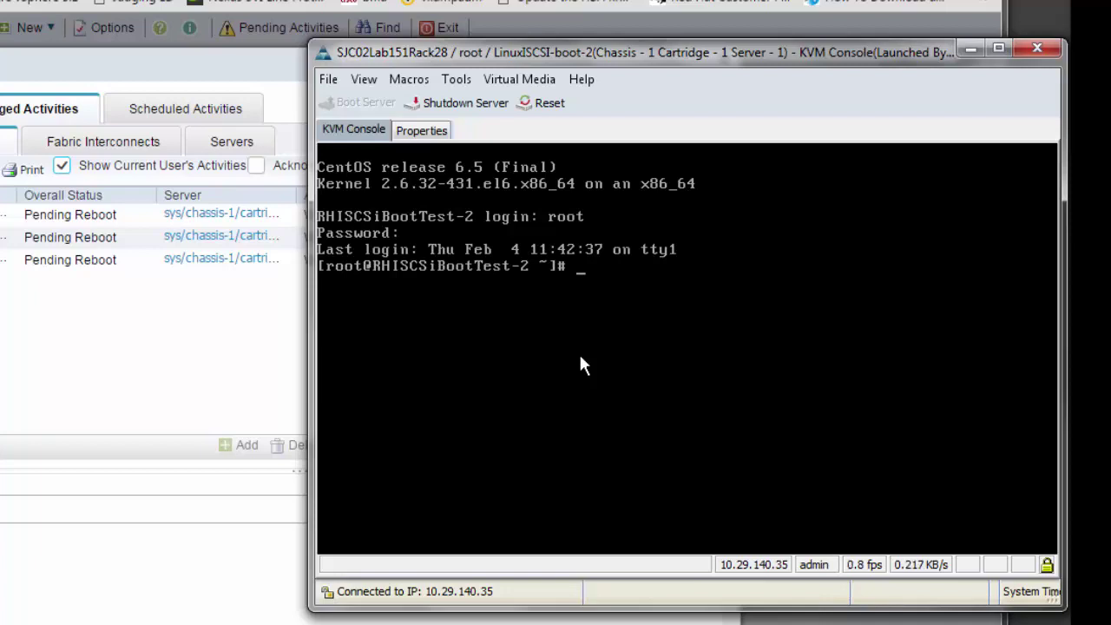
List all network interfaces on LinuxISCSI-boot-2 with ifconfig -a, and review the pending activities for the other servers
{"action": "type", "text": "ifconfig -a"}
{"action": "key", "text": "Return"}
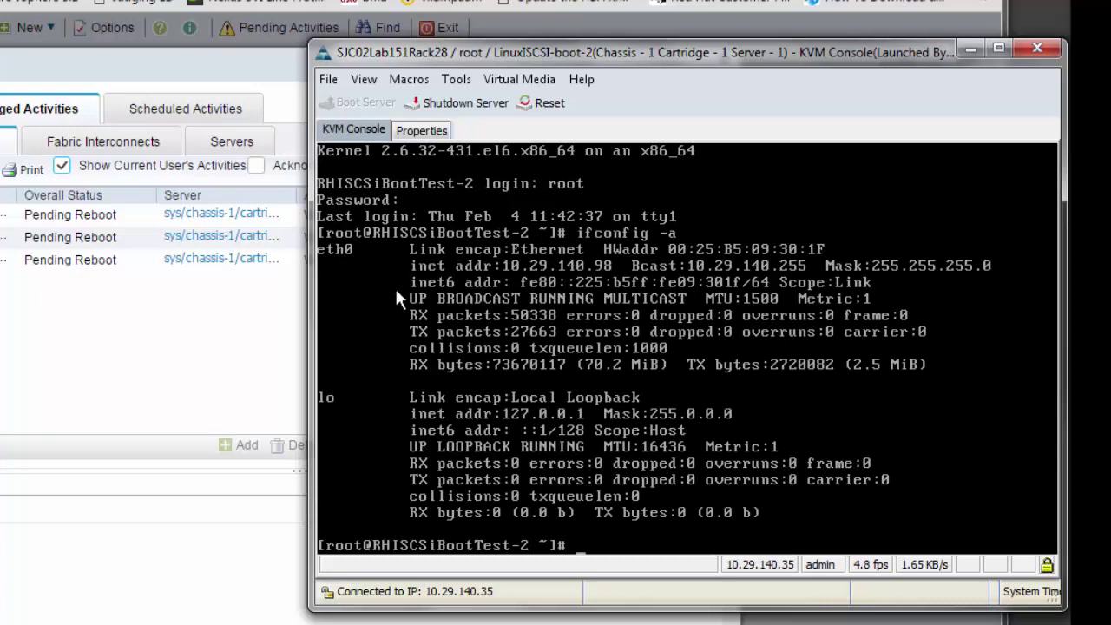
{"action": "left_click", "coordinate": [124, 335]}
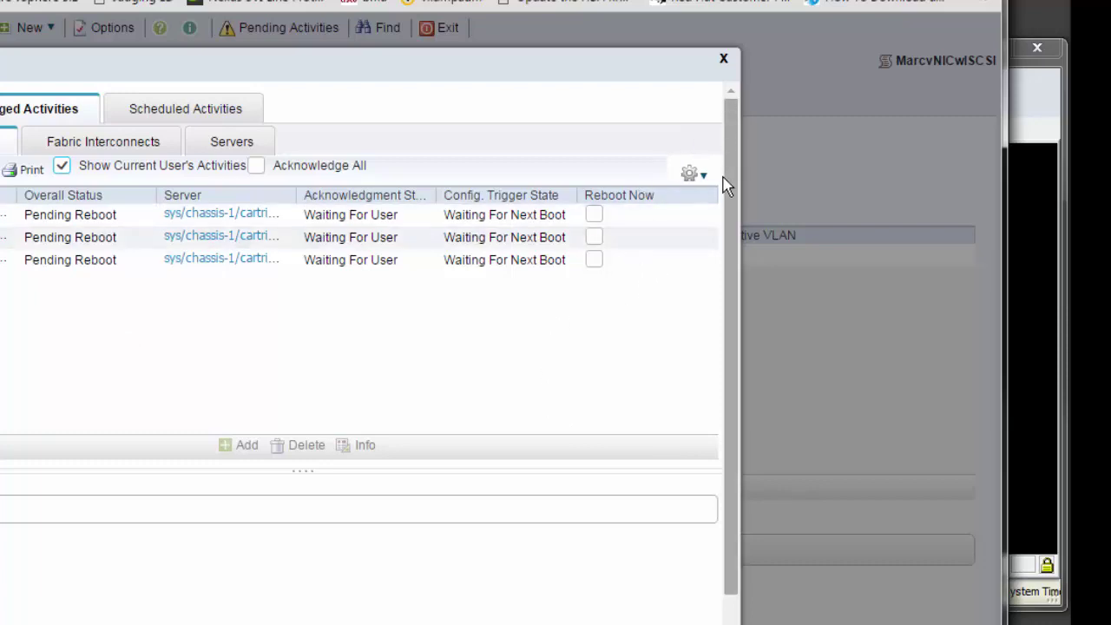
{"action": "left_click", "coordinate": [725, 62]}
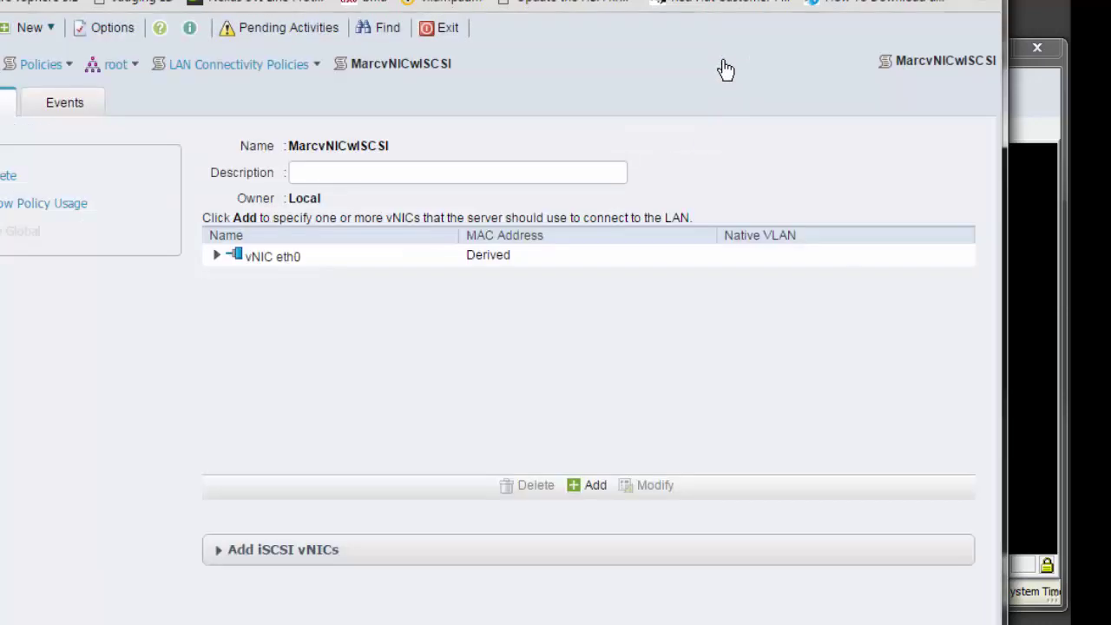
{"action": "left_click", "coordinate": [1016, 207]}
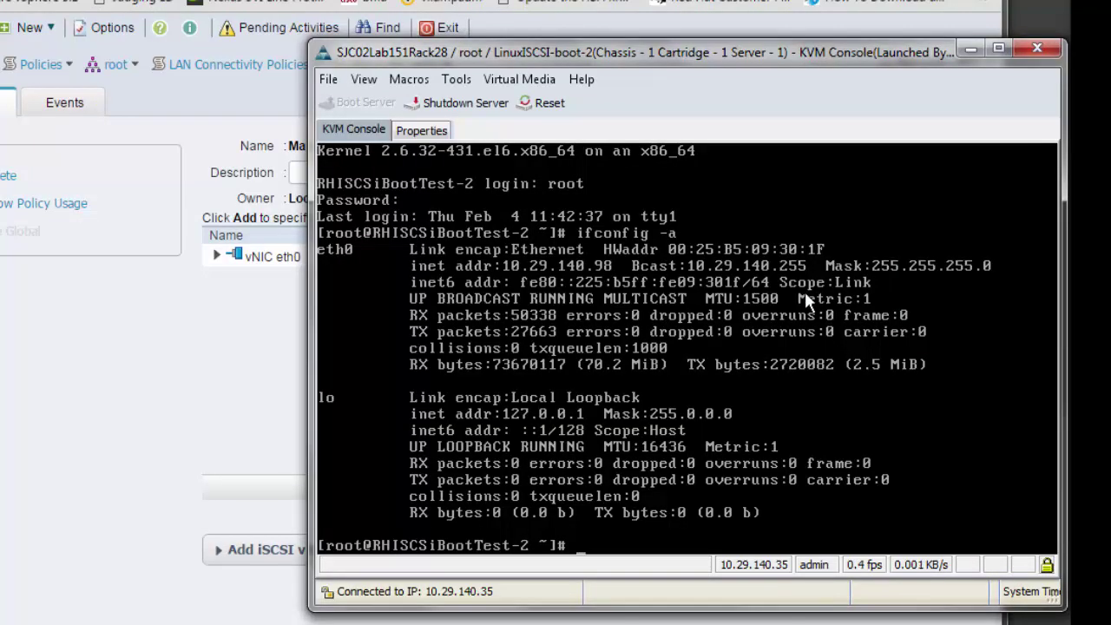